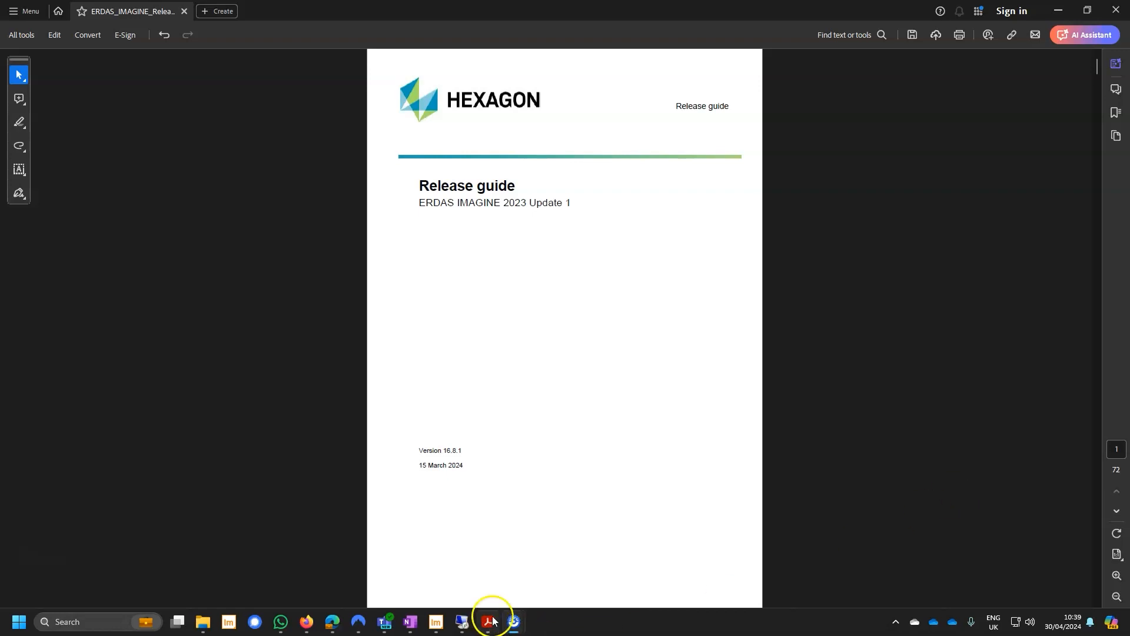
Switch to ERDAS IMAGINE, open a new Spatial Model Editor and add the manifest.safe layer from 2D View #1 as a Raster Input.
{"action": "left_click", "coordinate": [437, 622]}
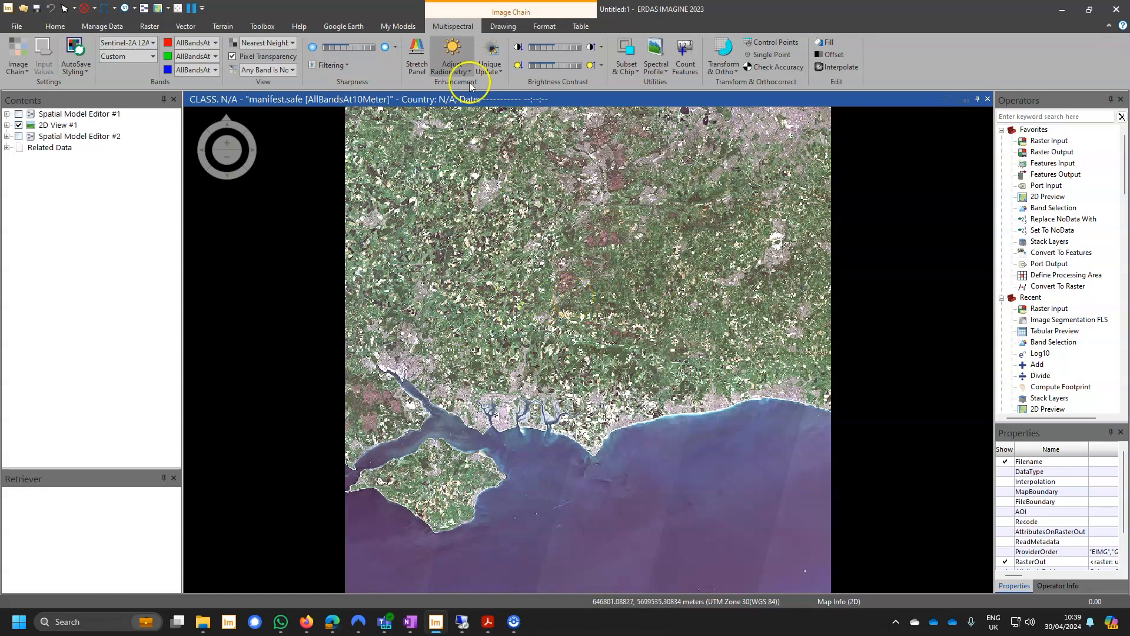
{"action": "left_click", "coordinate": [142, 9]}
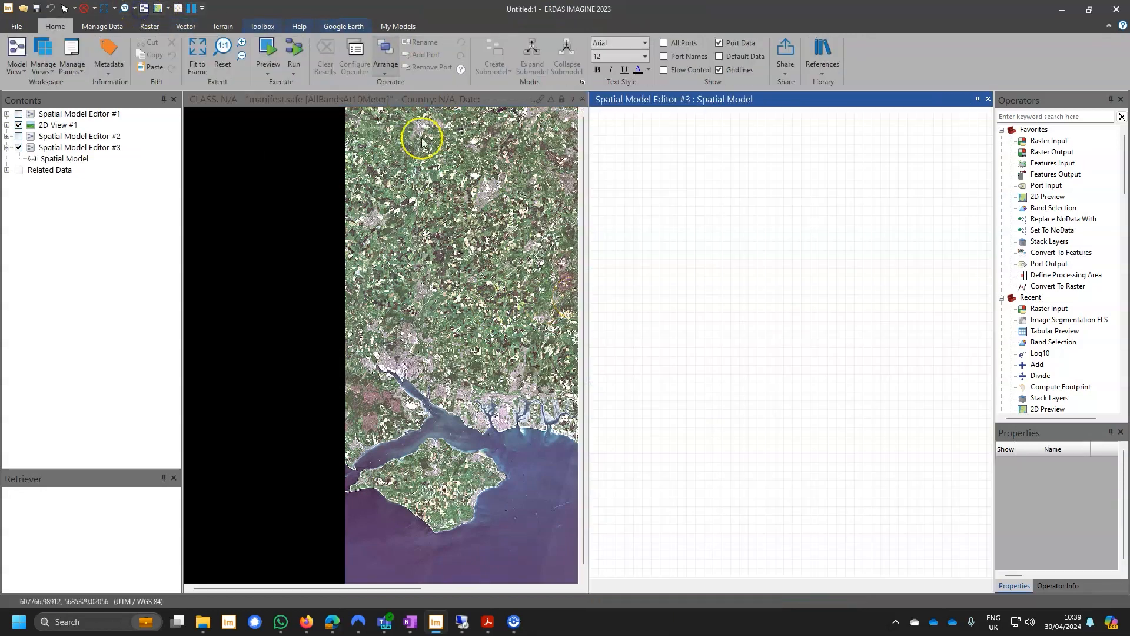
{"action": "left_click", "coordinate": [8, 126]}
{"action": "left_click_drag", "start_coordinate": [54, 141], "coordinate": [692, 259]}
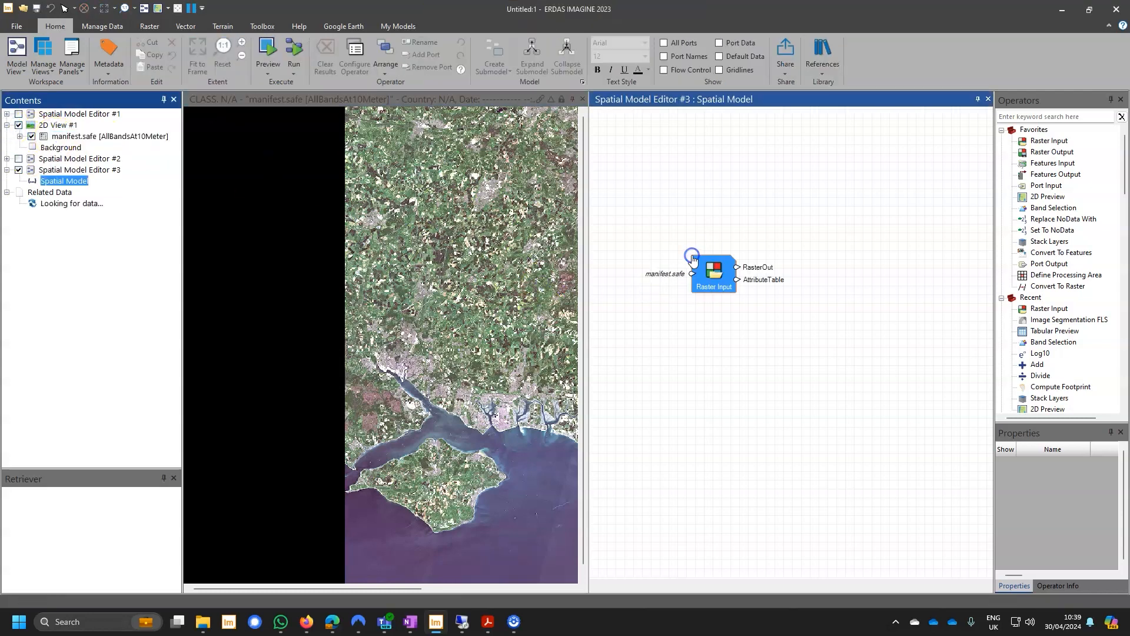
Find the Apply Index operator with the keyword "index", add it to the model and connect RasterOut of the Raster Input to its RasterIn.
{"action": "left_click", "coordinate": [1024, 120]}
{"action": "type", "text": "l"}
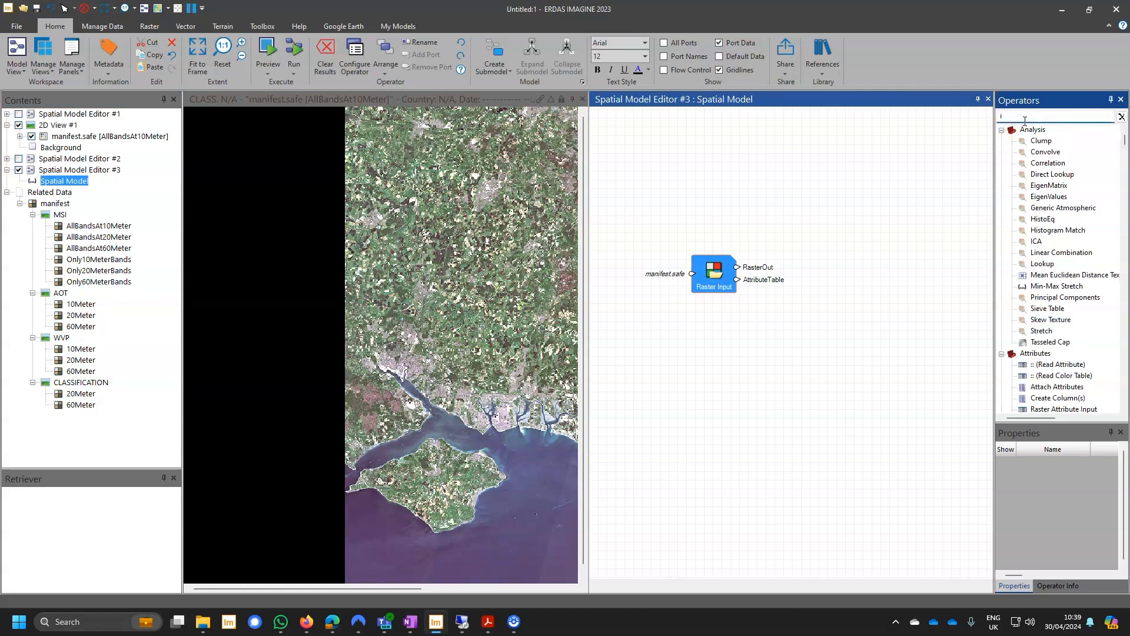
{"action": "type", "text": "nde"}
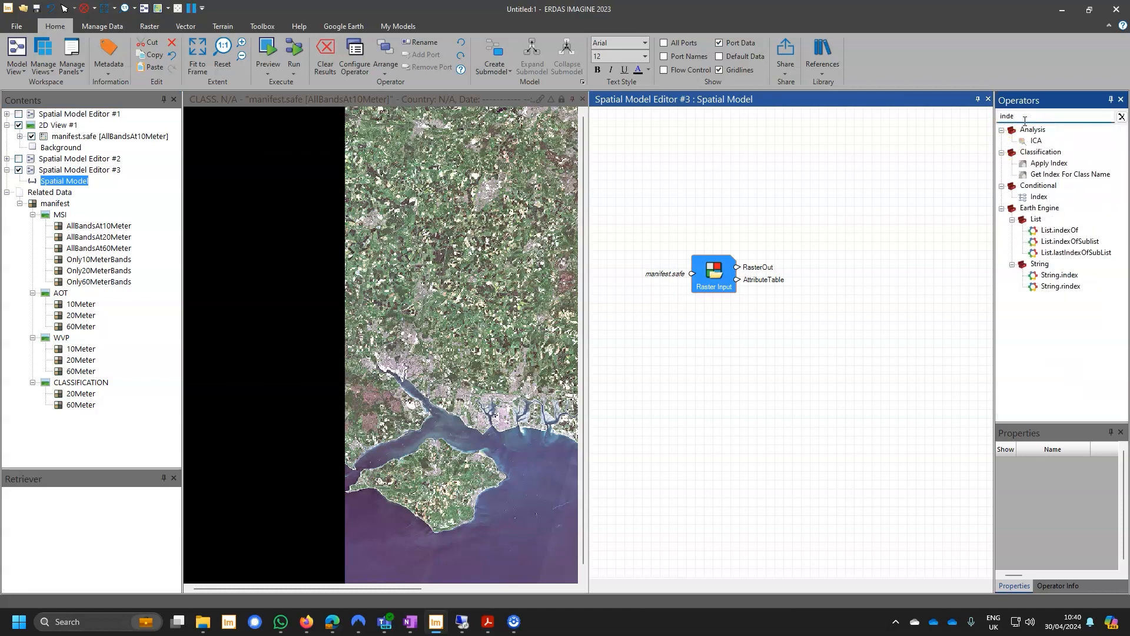
{"action": "type", "text": "x"}
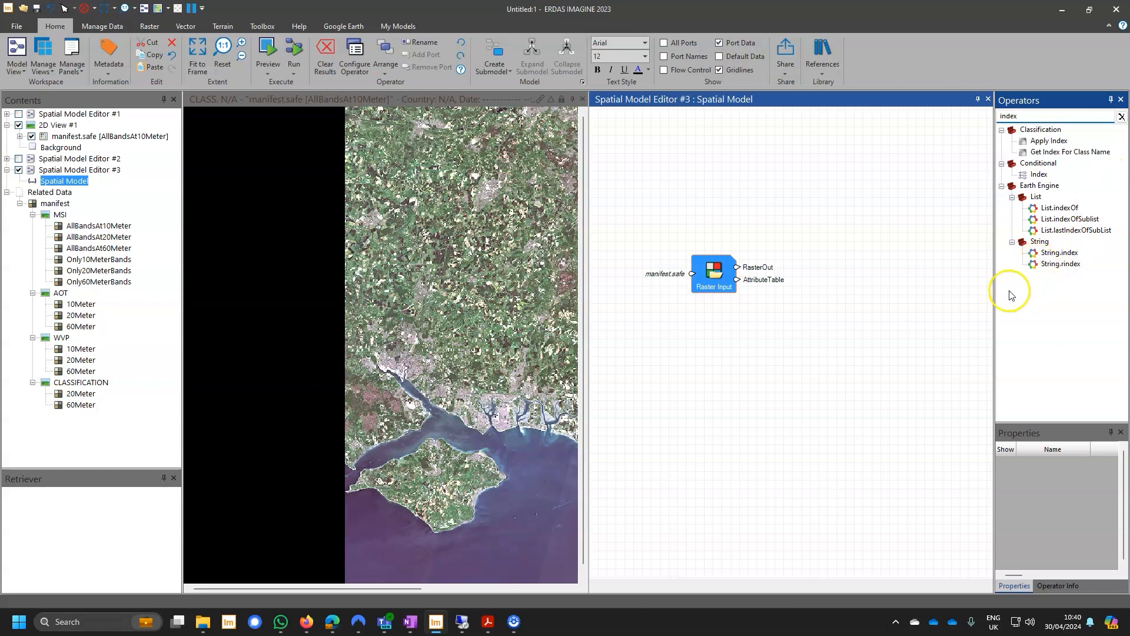
{"action": "left_click_drag", "start_coordinate": [1040, 147], "coordinate": [824, 243]}
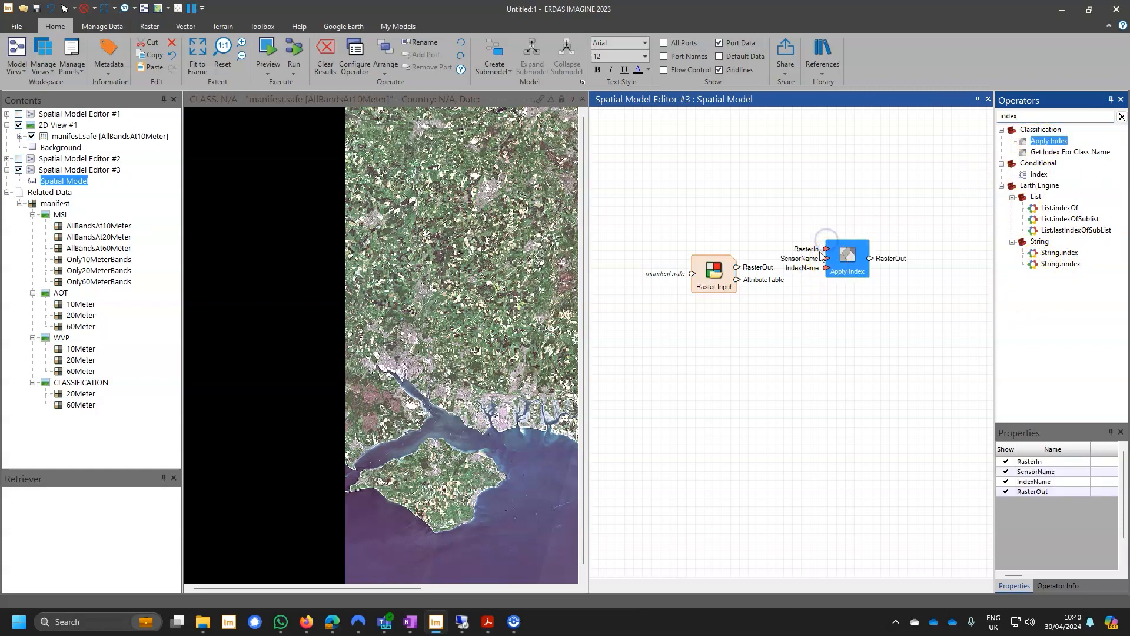
{"action": "left_click_drag", "start_coordinate": [738, 271], "coordinate": [825, 249]}
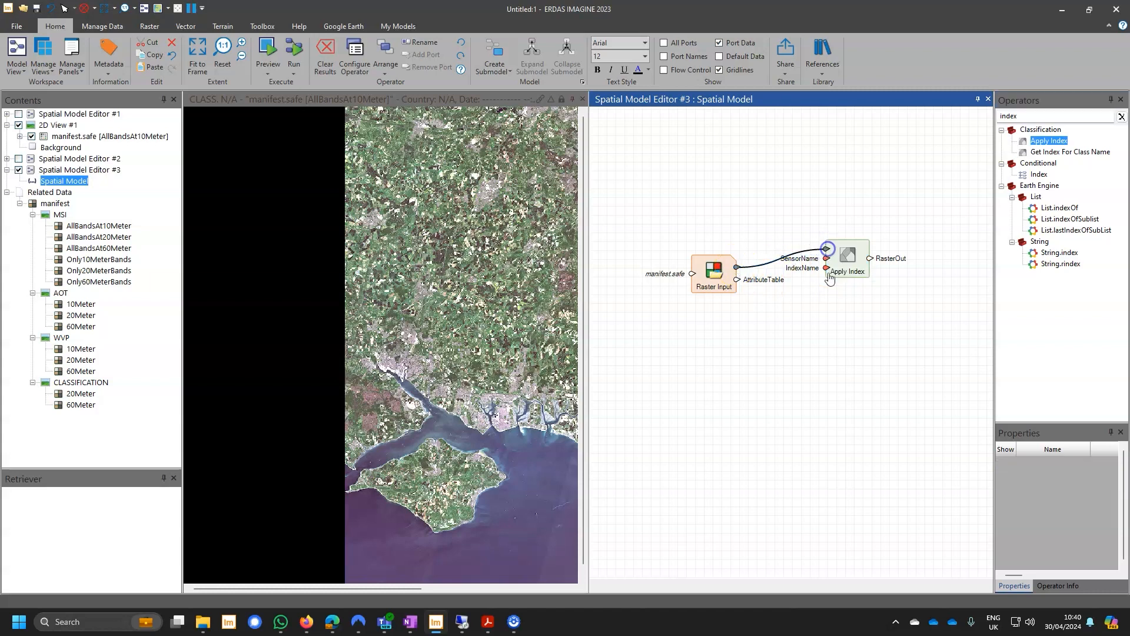
Set the SensorName of the Apply Index operator to Sentinel-2B 13 Bands.
{"action": "double_click", "coordinate": [827, 259]}
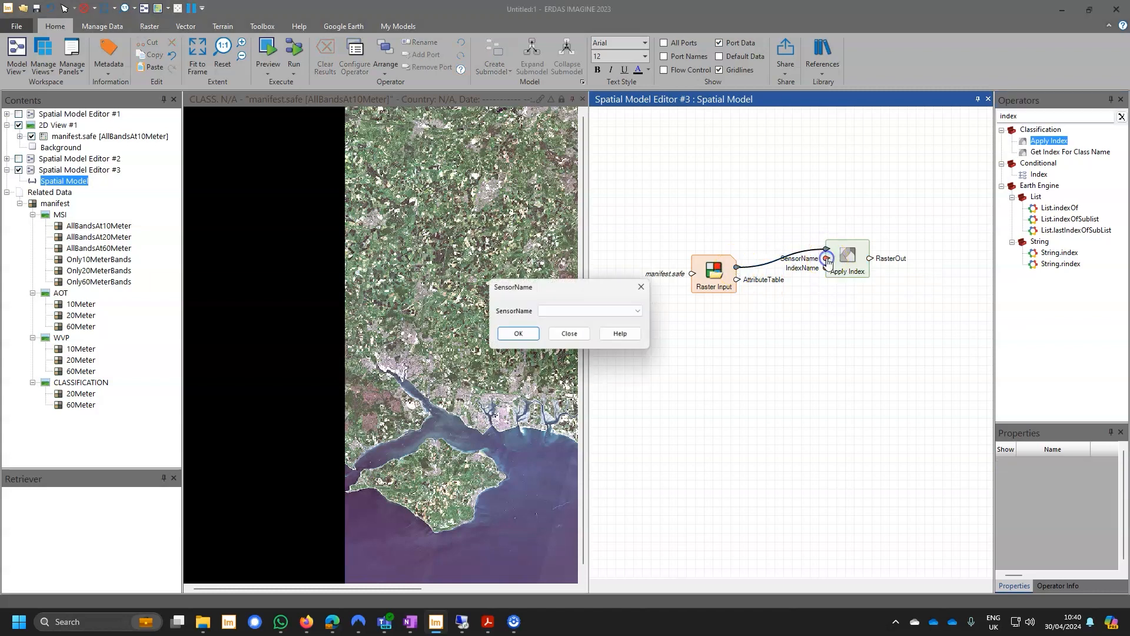
{"action": "left_click", "coordinate": [636, 311]}
{"action": "scroll", "coordinate": [634, 453], "scroll_direction": "down", "scroll_amount": 10}
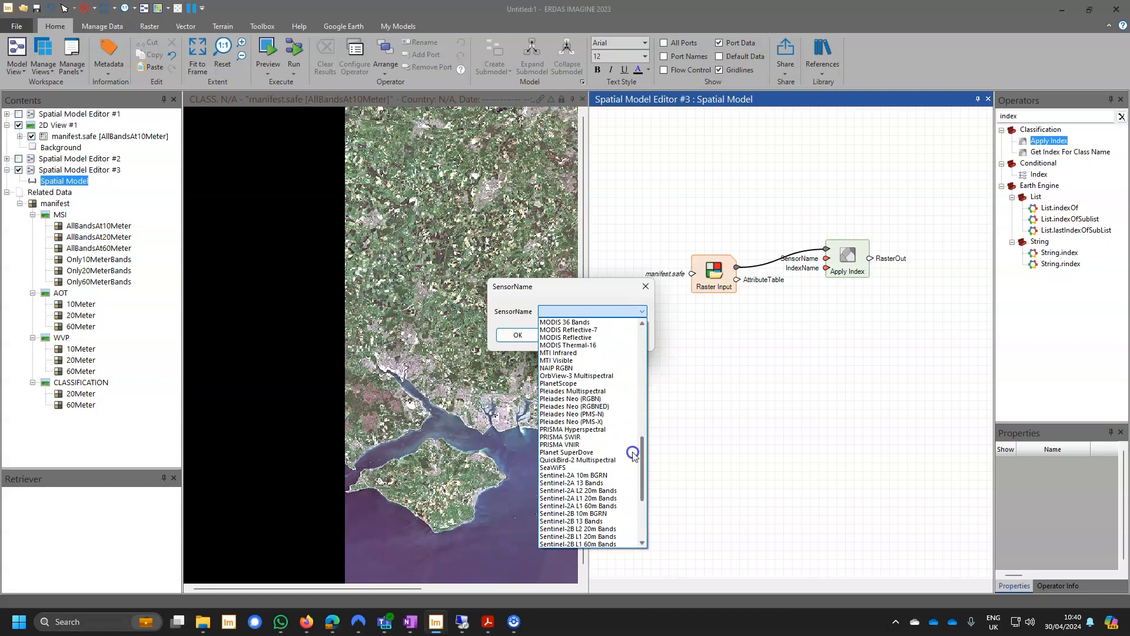
{"action": "scroll", "coordinate": [633, 455], "scroll_direction": "down", "scroll_amount": 2}
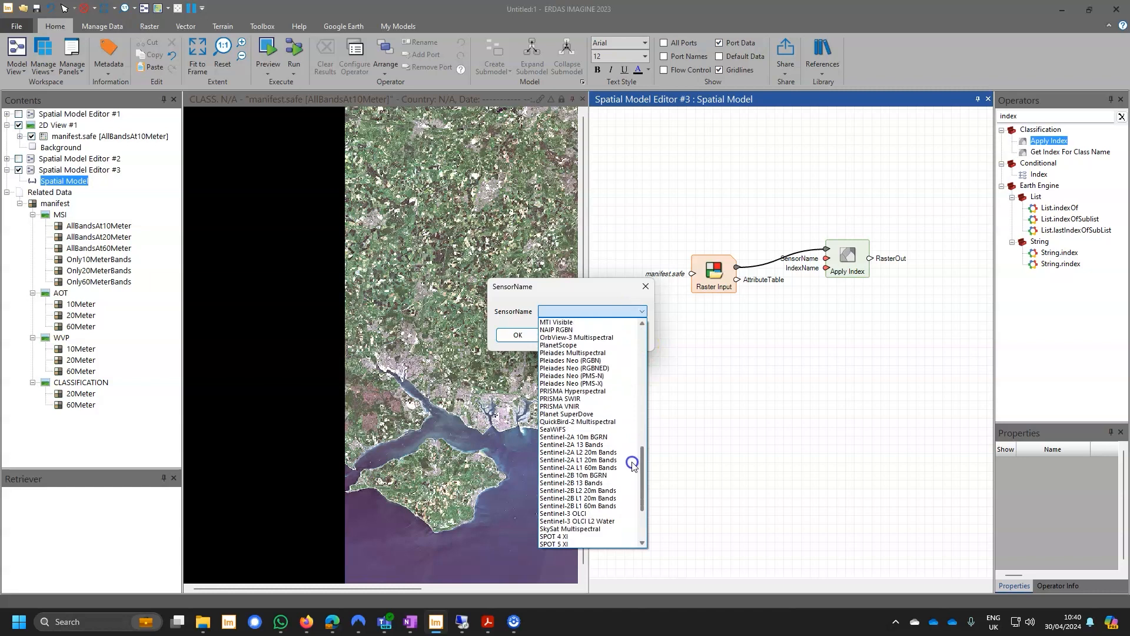
{"action": "left_click", "coordinate": [602, 483]}
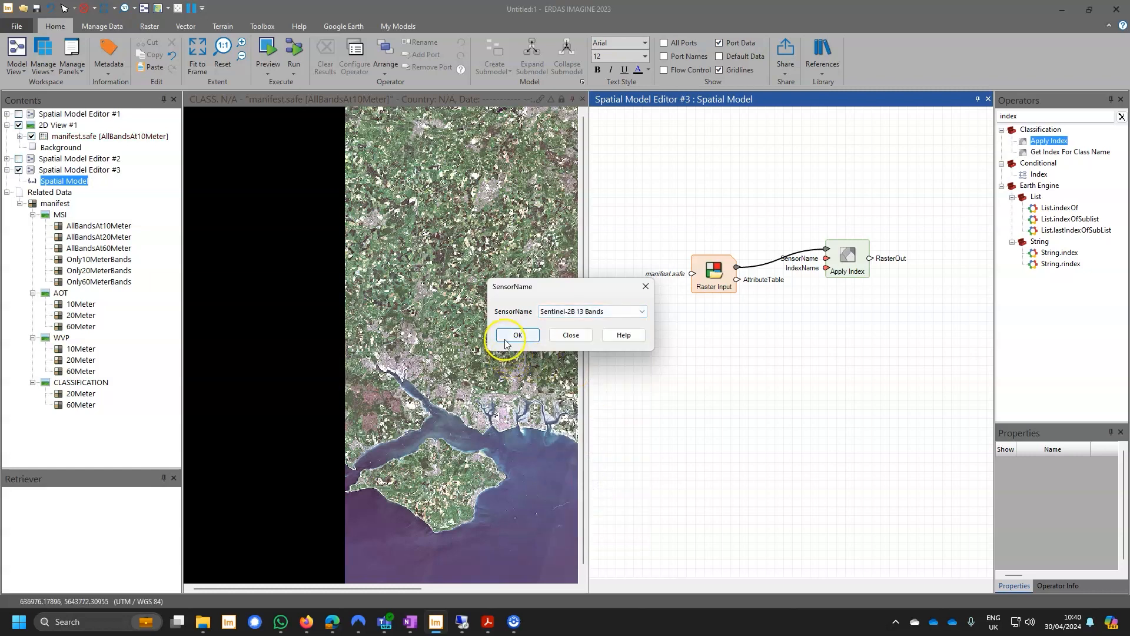
{"action": "left_click", "coordinate": [517, 335]}
Set the IndexName of the Apply Index operator to NDVI.
{"action": "double_click", "coordinate": [827, 269]}
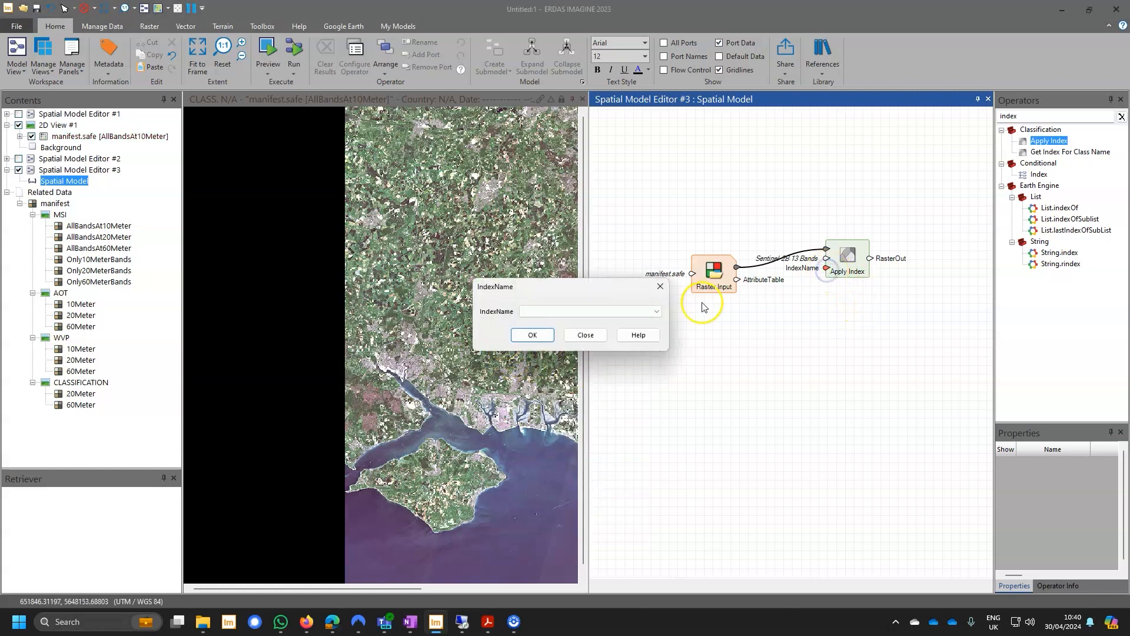
{"action": "left_click", "coordinate": [656, 311]}
{"action": "left_click_drag", "start_coordinate": [661, 338], "coordinate": [658, 407]}
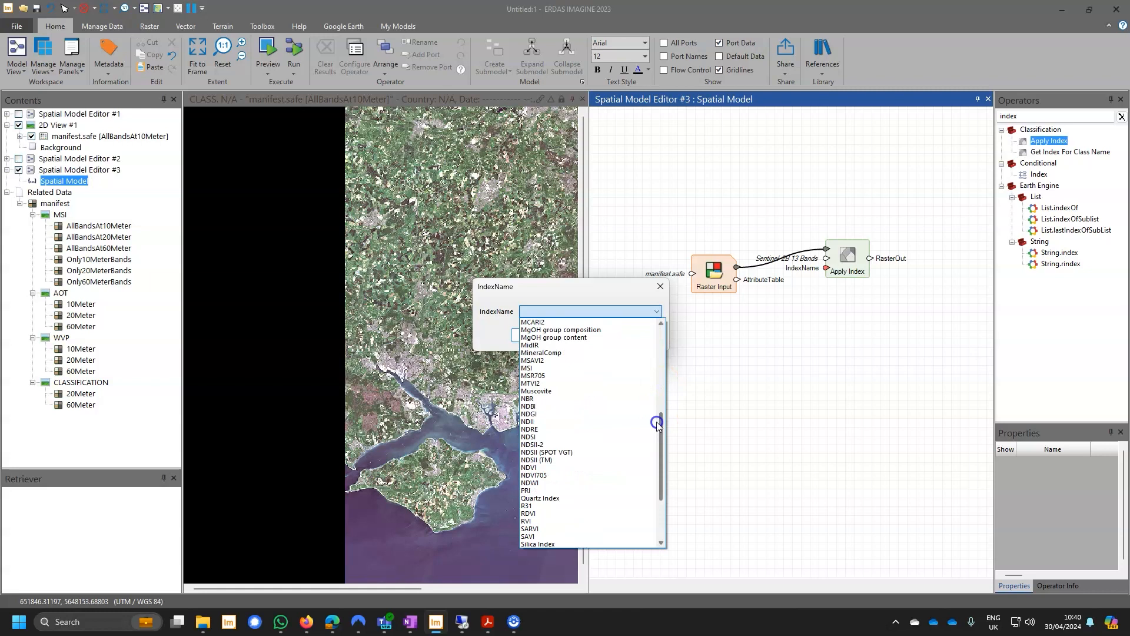
{"action": "left_click", "coordinate": [587, 468]}
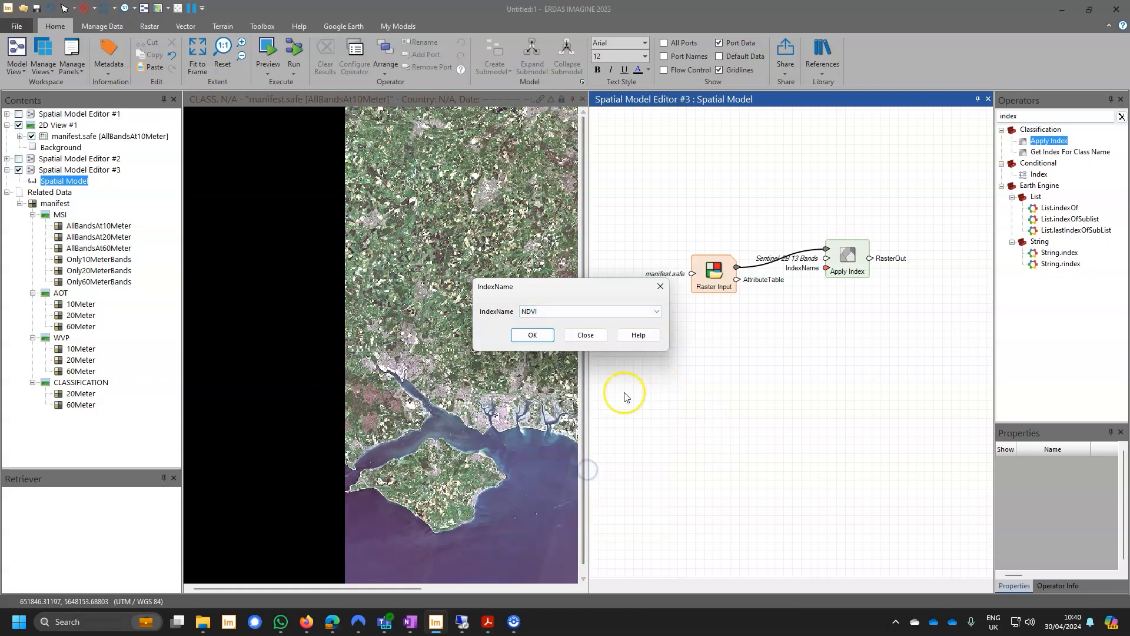
{"action": "left_click", "coordinate": [539, 335]}
Duplicate the Apply Index operator below the original and connect RasterOut of the Raster Input to the copy.
{"action": "left_click_drag", "start_coordinate": [714, 271], "coordinate": [689, 249]}
{"action": "right_click", "coordinate": [846, 261]}
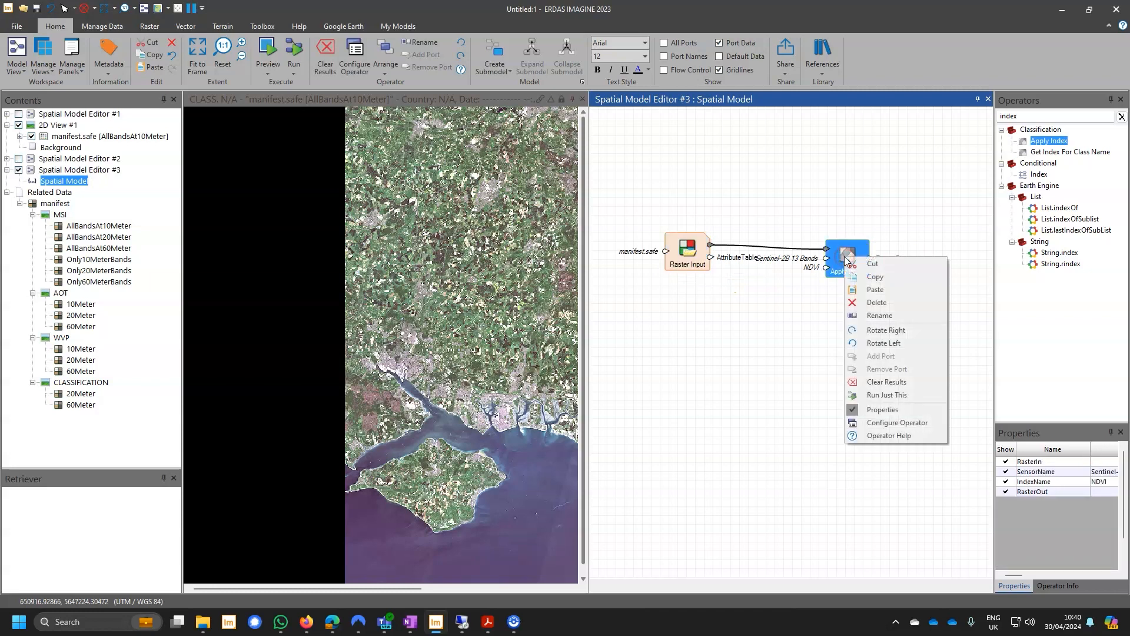
{"action": "right_click", "coordinate": [836, 311]}
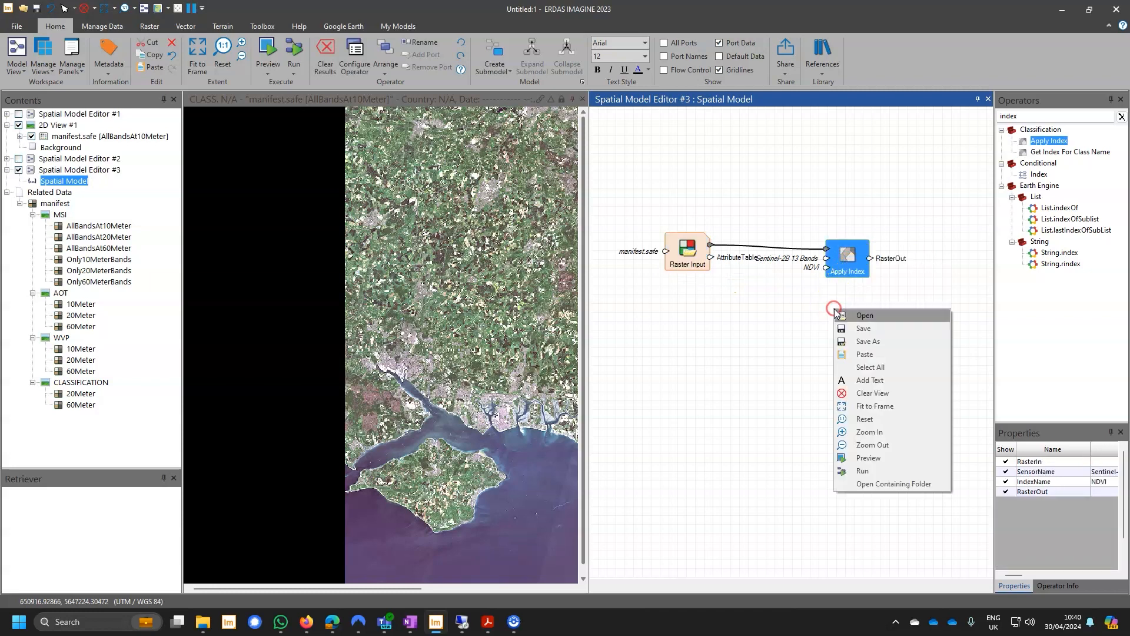
{"action": "left_click", "coordinate": [864, 354]}
{"action": "left_click_drag", "start_coordinate": [710, 244], "coordinate": [828, 308]}
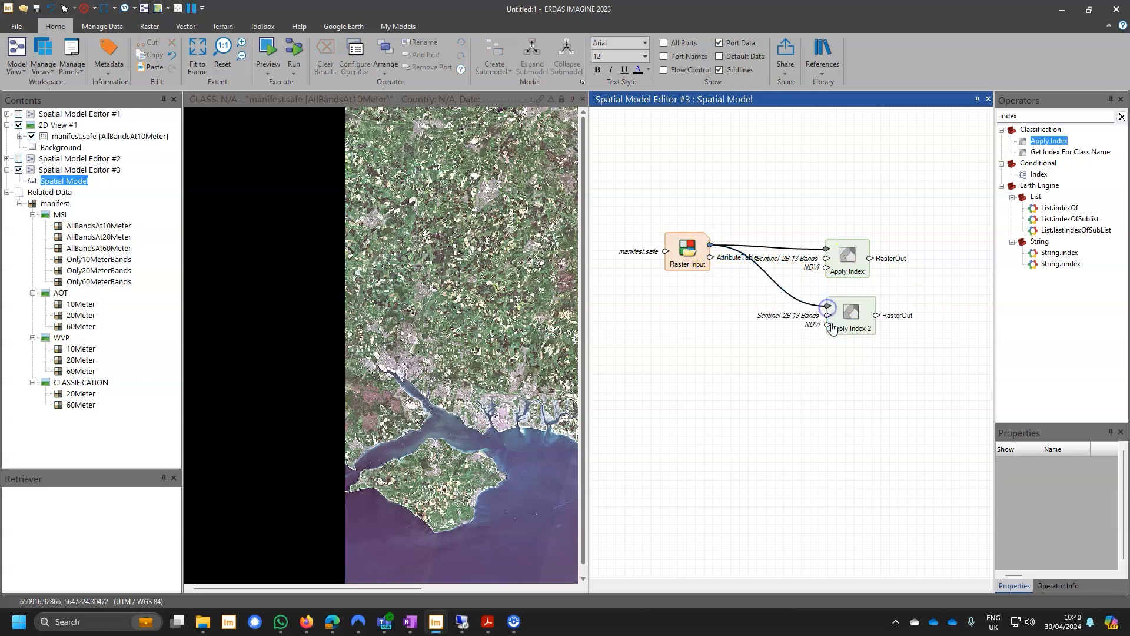
Set the IndexName of the duplicated Apply Index operator to NDRE.
{"action": "double_click", "coordinate": [828, 326]}
{"action": "left_click", "coordinate": [656, 311]}
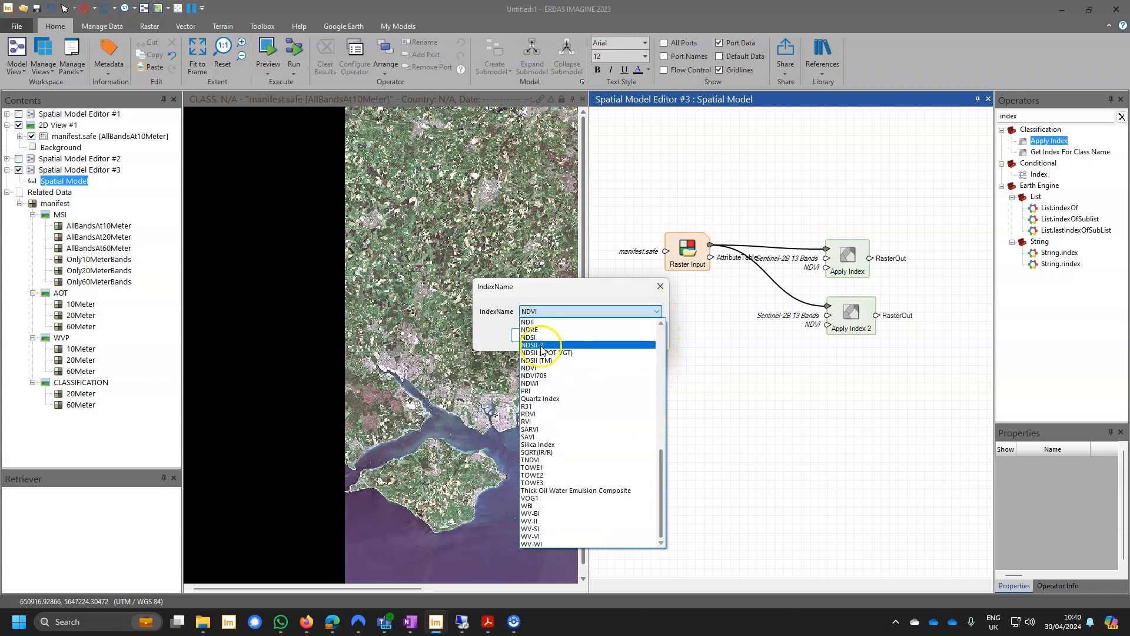
{"action": "left_click", "coordinate": [542, 331]}
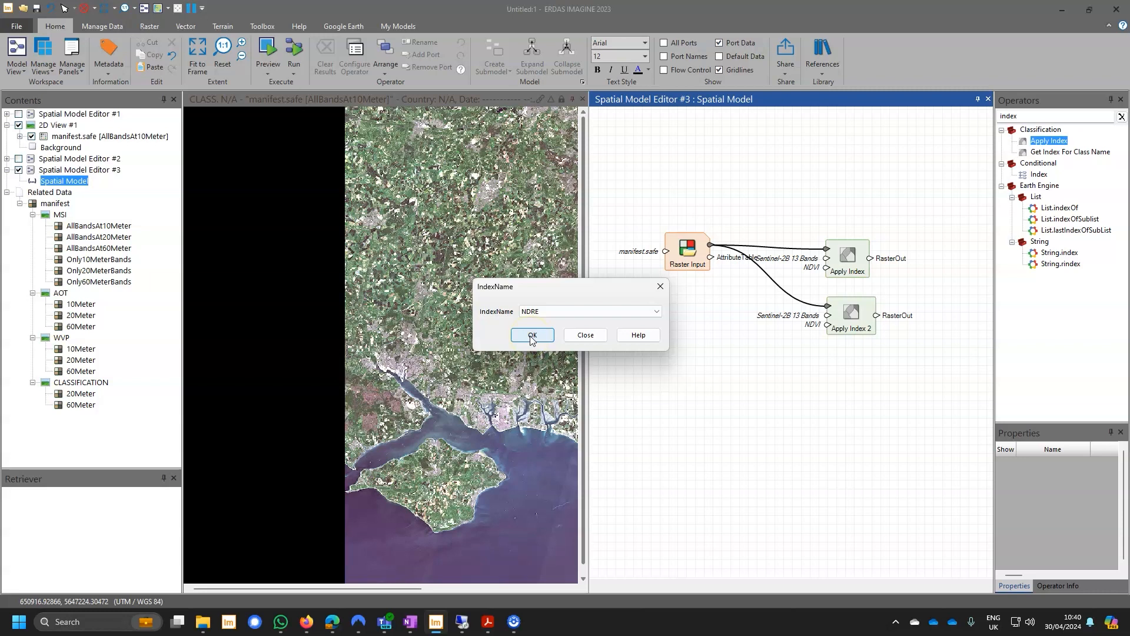
{"action": "left_click", "coordinate": [533, 340]}
Rearrange the model so the Raster Input sits between the two Apply Index operators' heights and the lower operator aligns under the upper one.
{"action": "left_click_drag", "start_coordinate": [684, 256], "coordinate": [667, 272]}
{"action": "left_click_drag", "start_coordinate": [909, 361], "coordinate": [880, 324]}
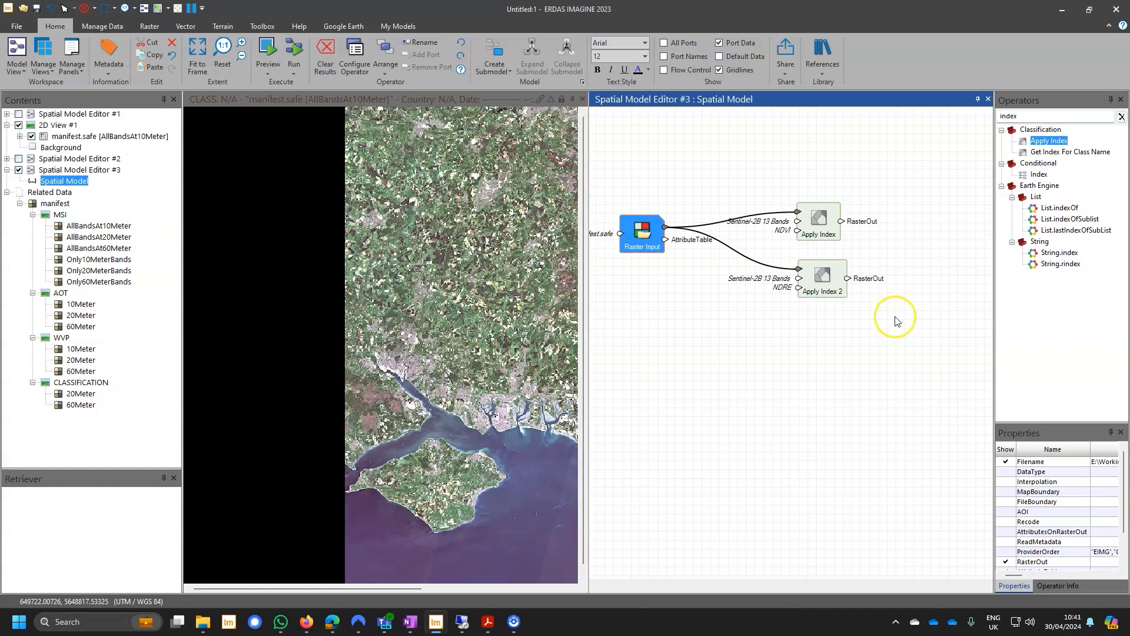
{"action": "left_click", "coordinate": [634, 247]}
{"action": "left_click_drag", "start_coordinate": [634, 247], "coordinate": [651, 262]}
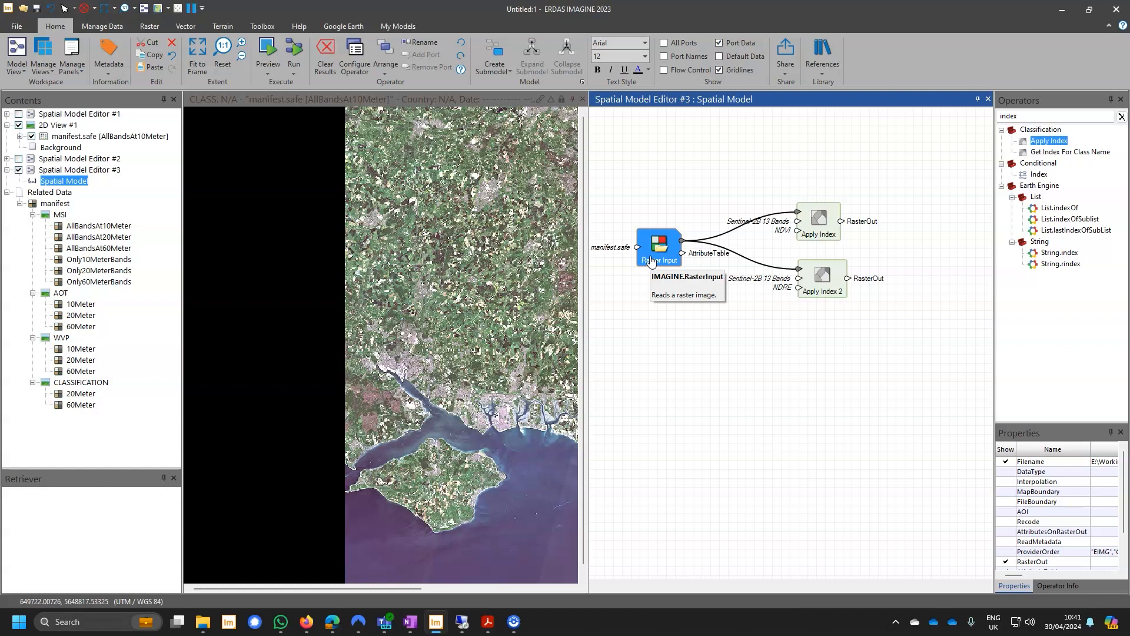
{"action": "left_click", "coordinate": [694, 325]}
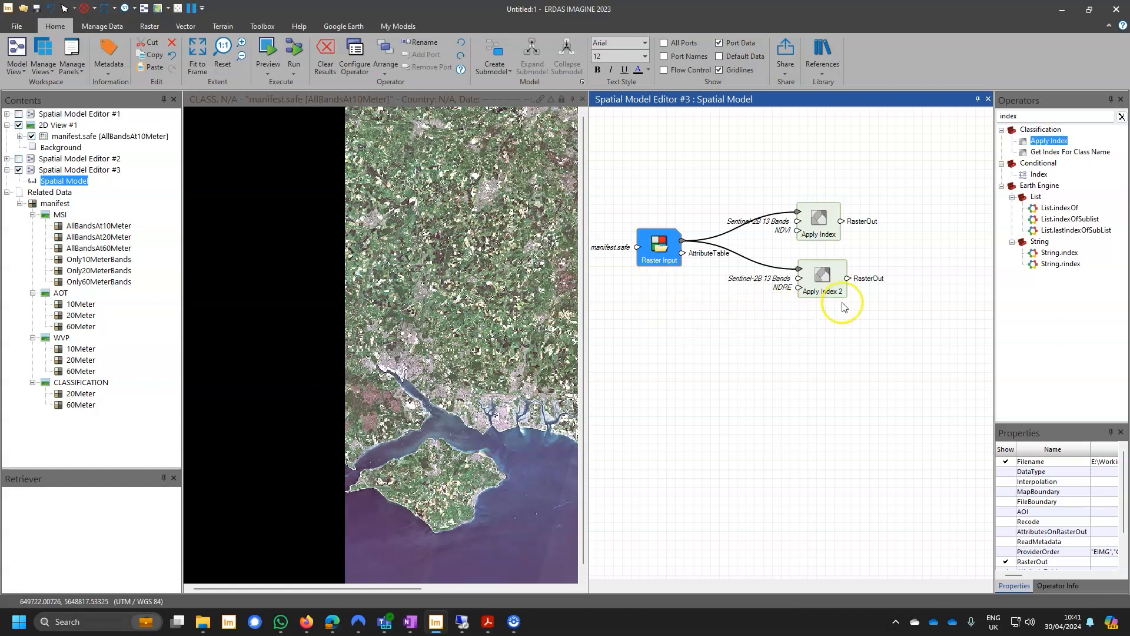
{"action": "left_click_drag", "start_coordinate": [829, 292], "coordinate": [826, 292]}
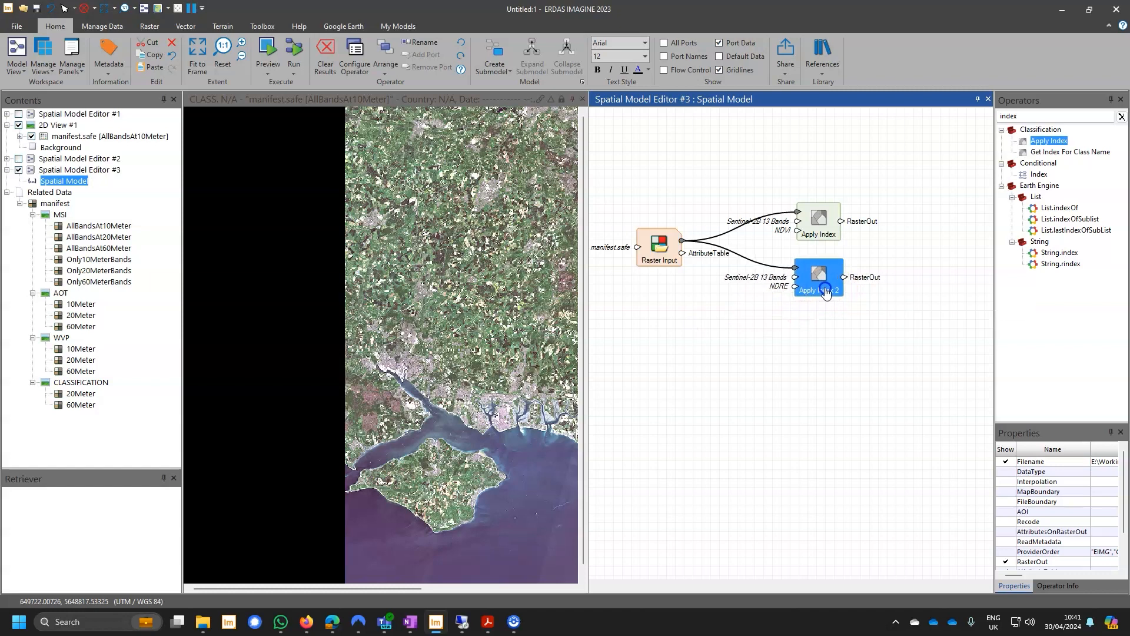
Clear the operator search, add a 2D Preview operator beyond the index operators and connect RasterOut of the Raster Input to it.
{"action": "left_click", "coordinate": [1121, 117]}
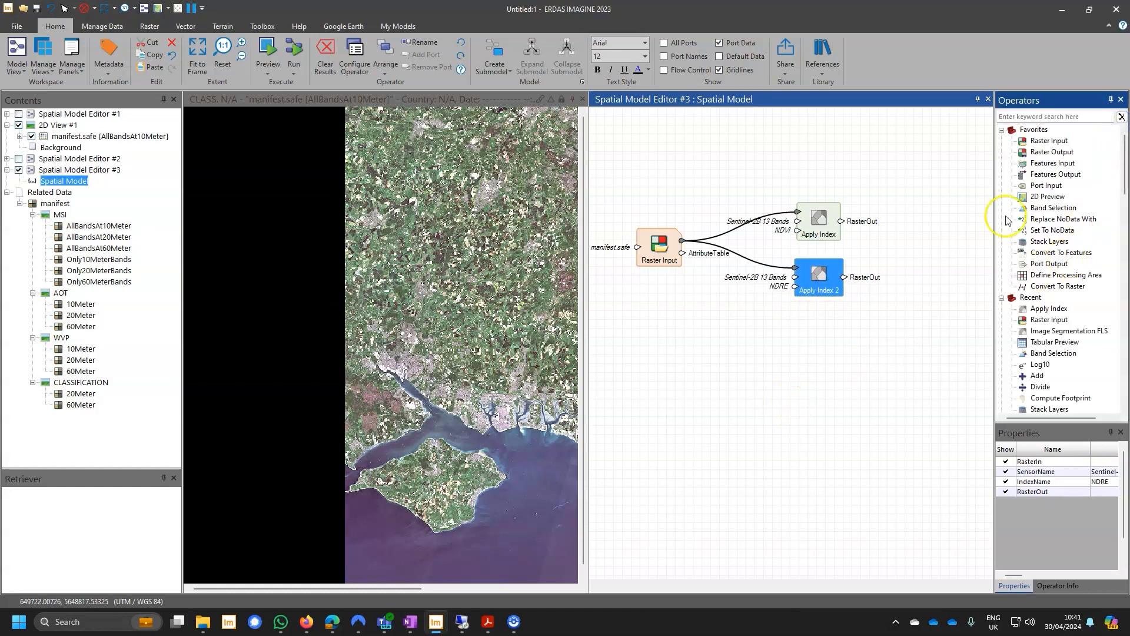
{"action": "left_click", "coordinate": [1035, 199]}
{"action": "left_click_drag", "start_coordinate": [1035, 199], "coordinate": [942, 224]}
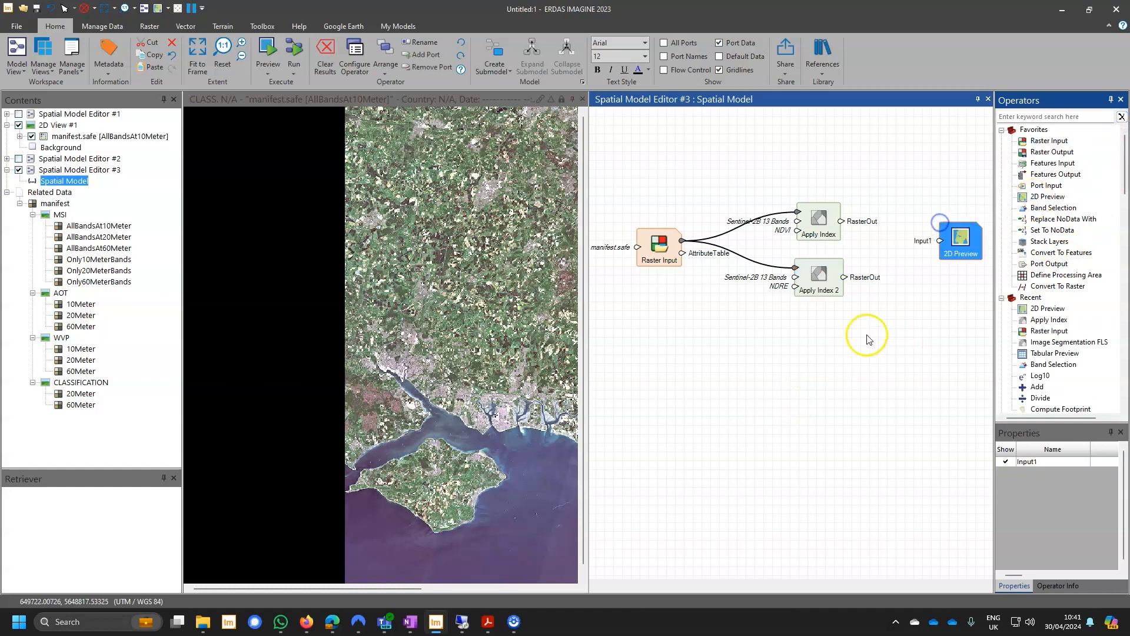
{"action": "left_click_drag", "start_coordinate": [689, 240], "coordinate": [941, 243]}
Add two more input ports to the 2D Preview and connect the NDRE and NDVI Apply Index outputs to them.
{"action": "right_click", "coordinate": [953, 242]}
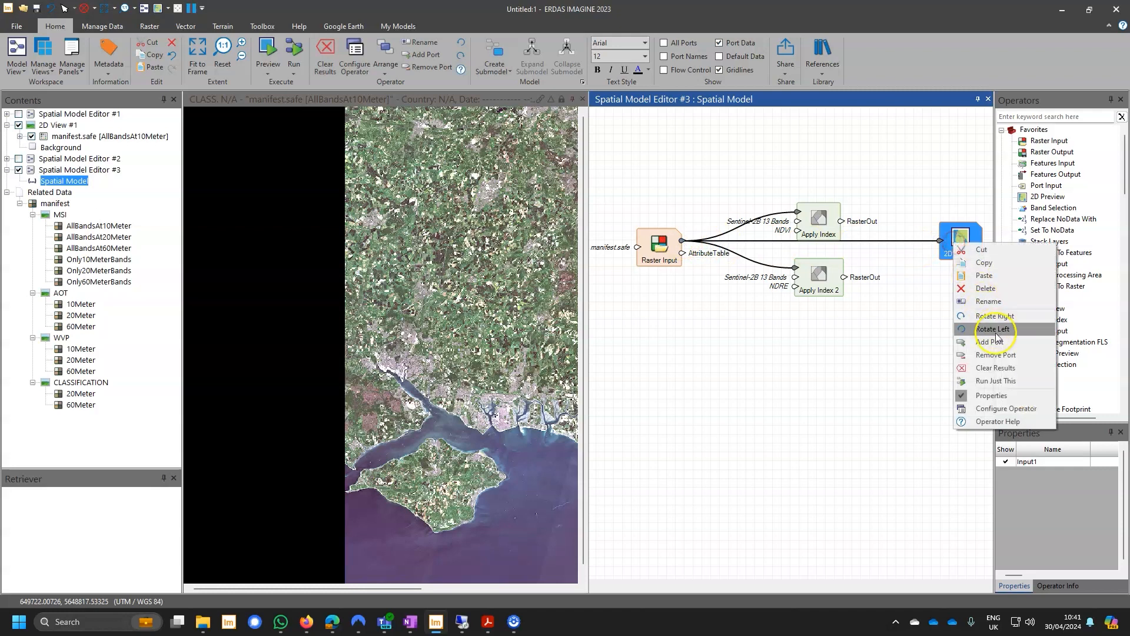
{"action": "left_click", "coordinate": [997, 336]}
{"action": "left_click_drag", "start_coordinate": [844, 278], "coordinate": [942, 235]}
{"action": "right_click", "coordinate": [951, 237]}
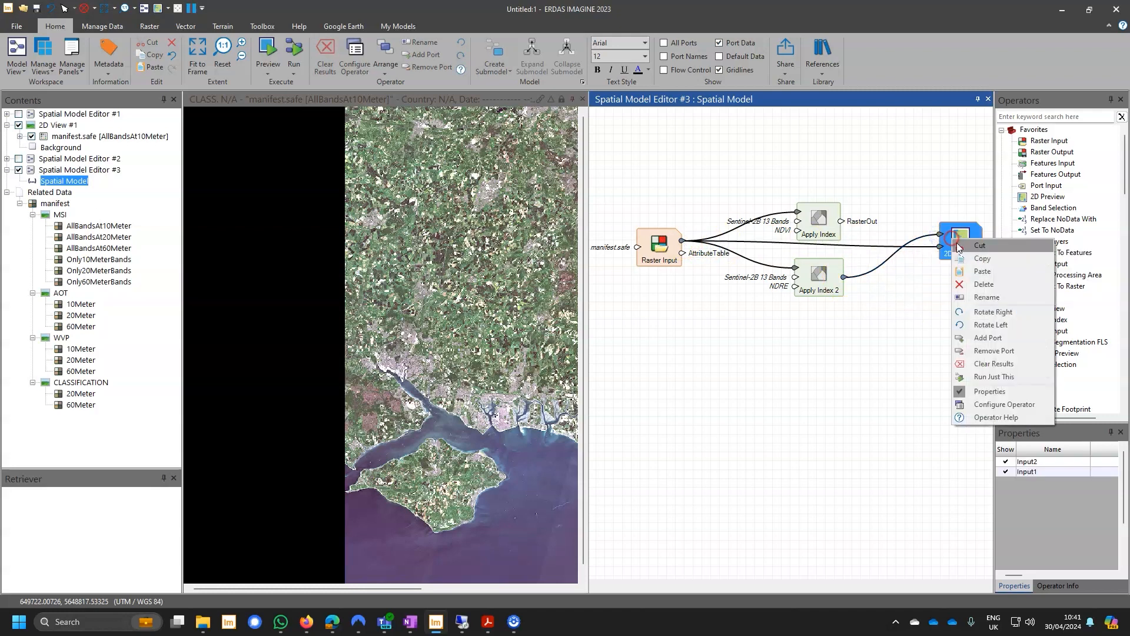
{"action": "left_click", "coordinate": [984, 335]}
{"action": "left_click_drag", "start_coordinate": [841, 221], "coordinate": [940, 232]}
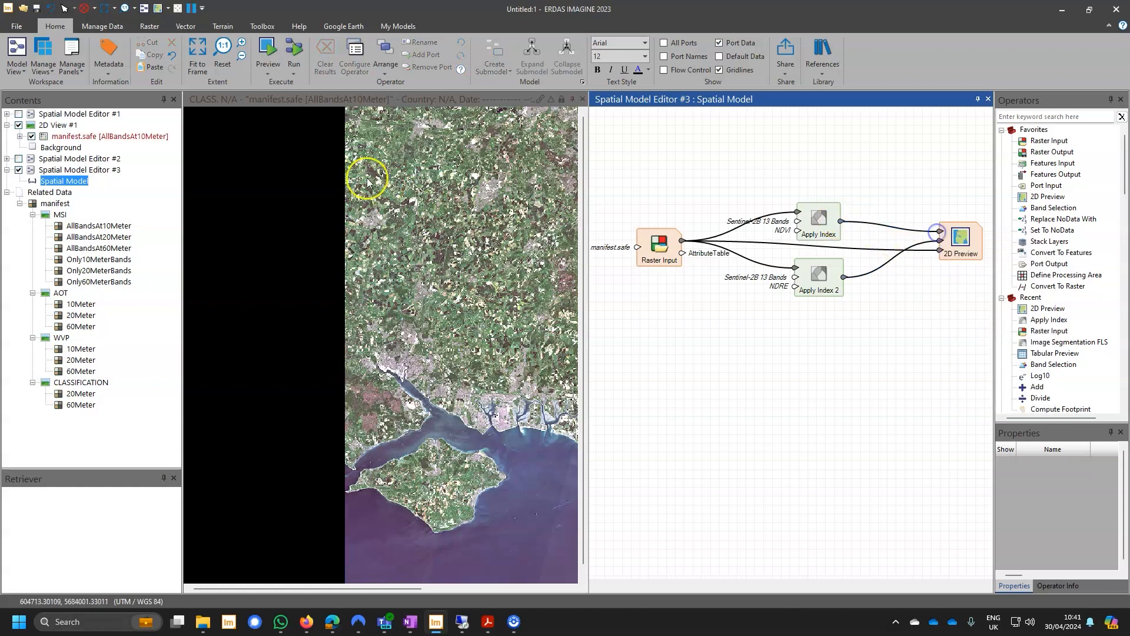
Hide 2D View #1 and run a preview of the spatial model.
{"action": "left_click", "coordinate": [19, 126]}
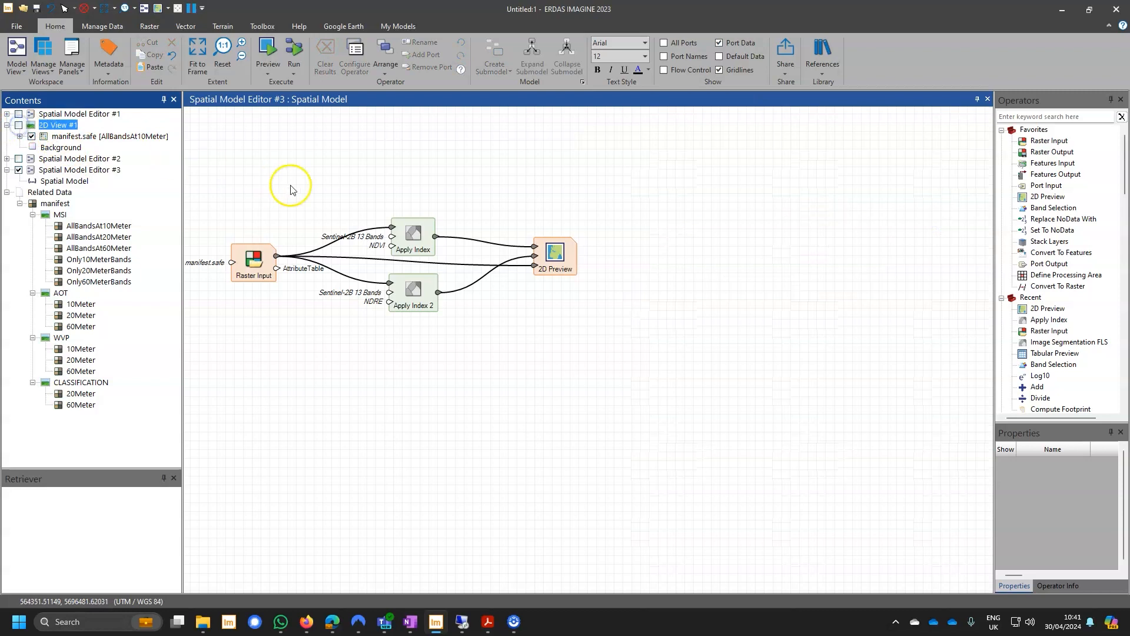
{"action": "left_click", "coordinate": [266, 51]}
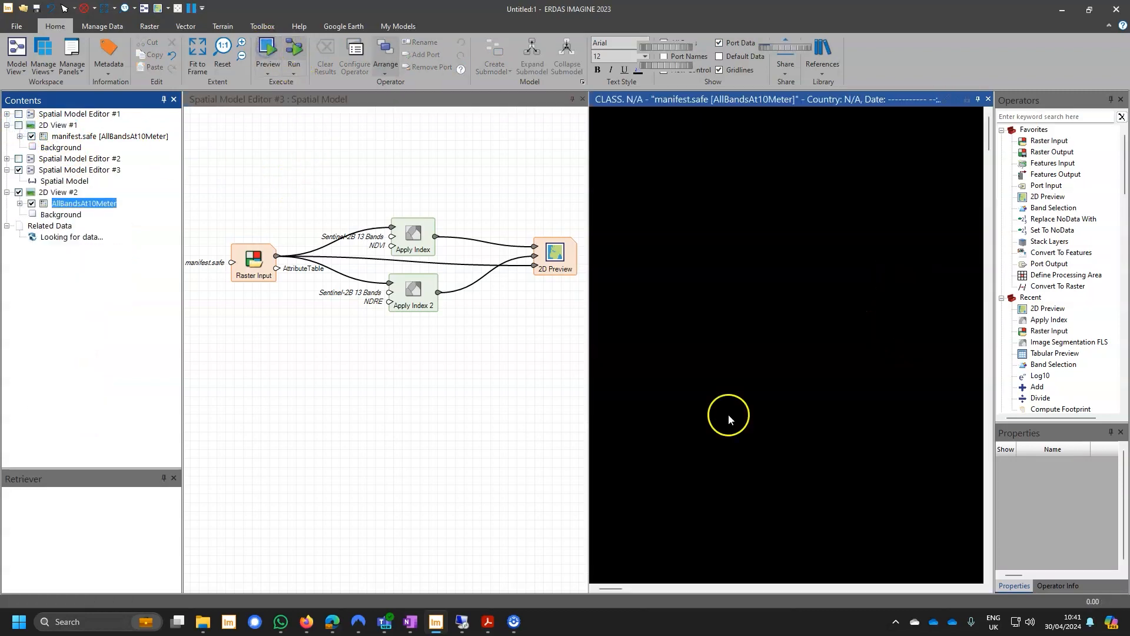
Compare the stacked index and image layers in the preview with a swipe transition, and close the preview view.
{"action": "left_click_drag", "start_coordinate": [848, 382], "coordinate": [732, 187]}
{"action": "right_click", "coordinate": [743, 162]}
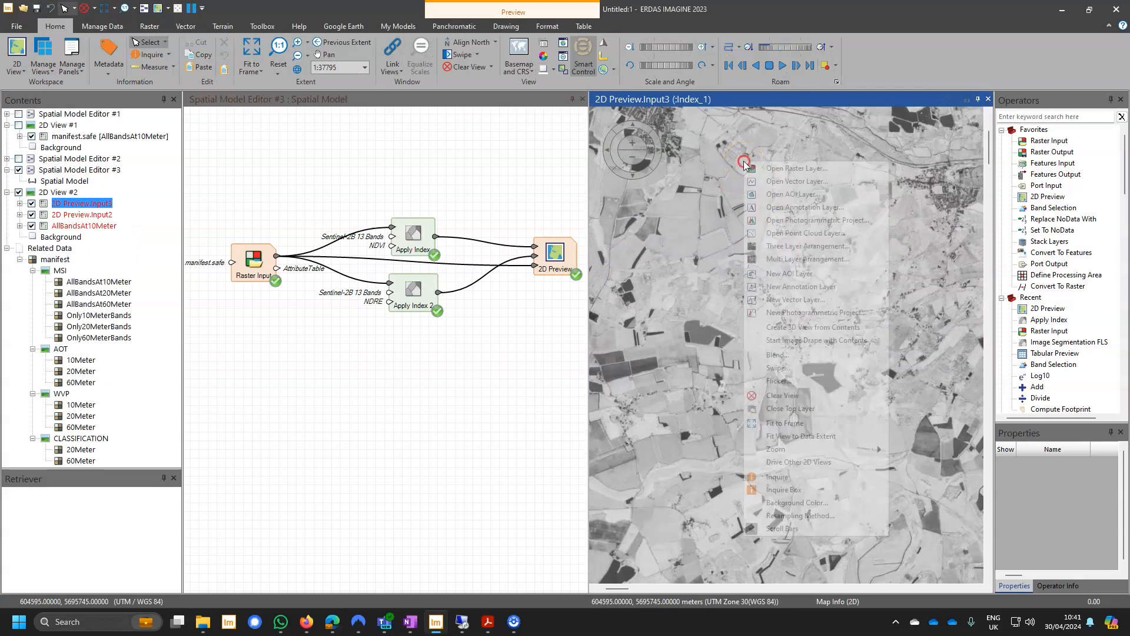
{"action": "left_click", "coordinate": [789, 366]}
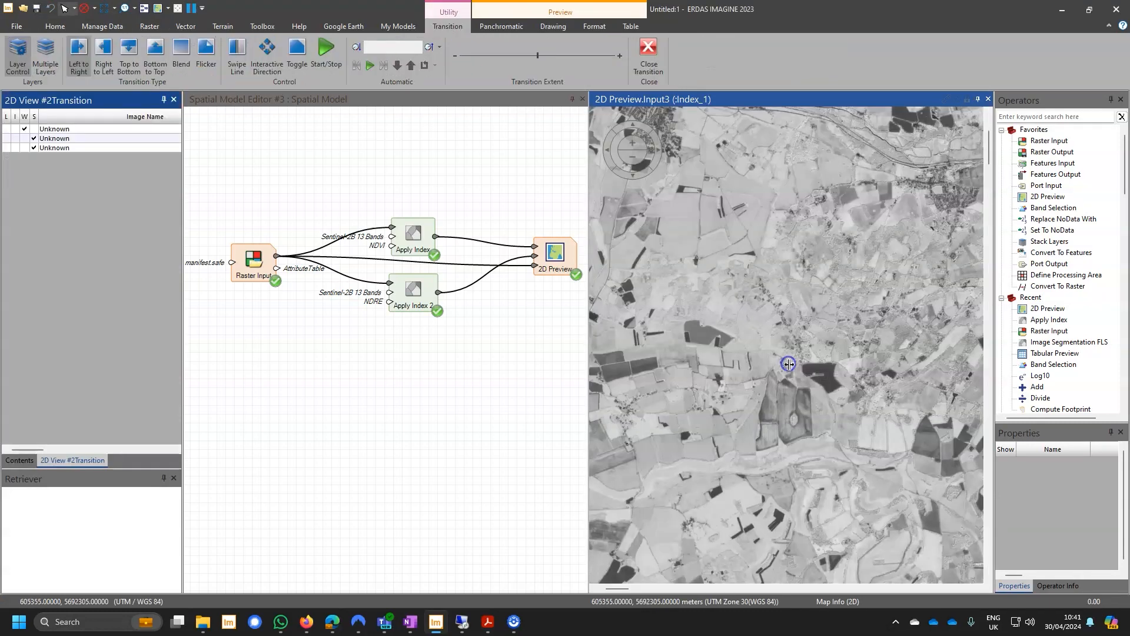
{"action": "left_click_drag", "start_coordinate": [728, 338], "coordinate": [827, 497]}
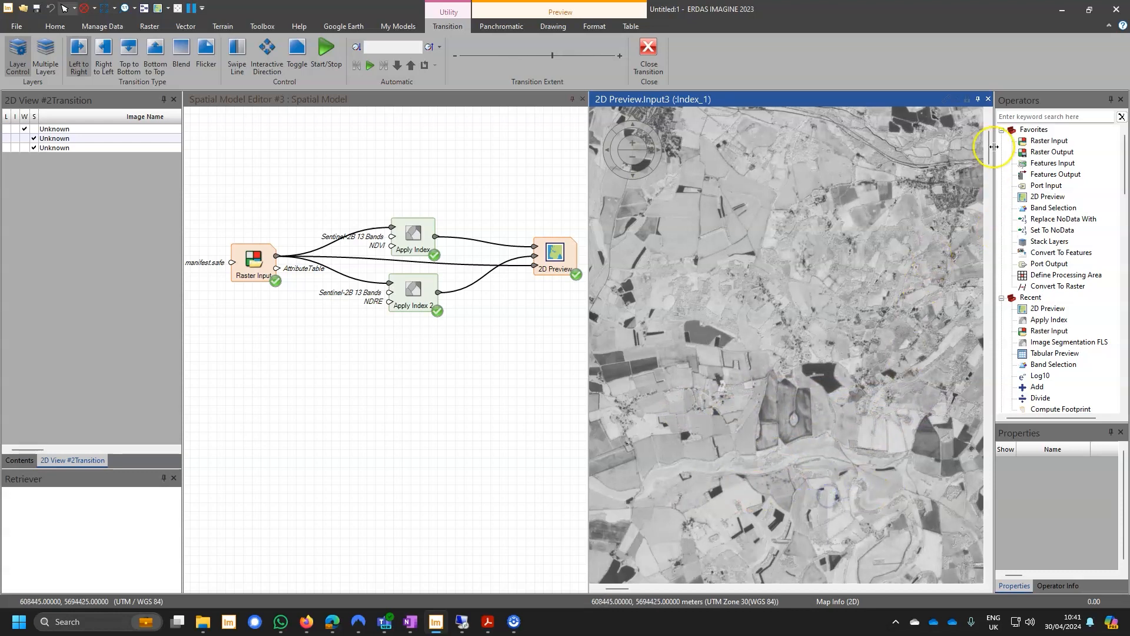
{"action": "left_click", "coordinate": [989, 99]}
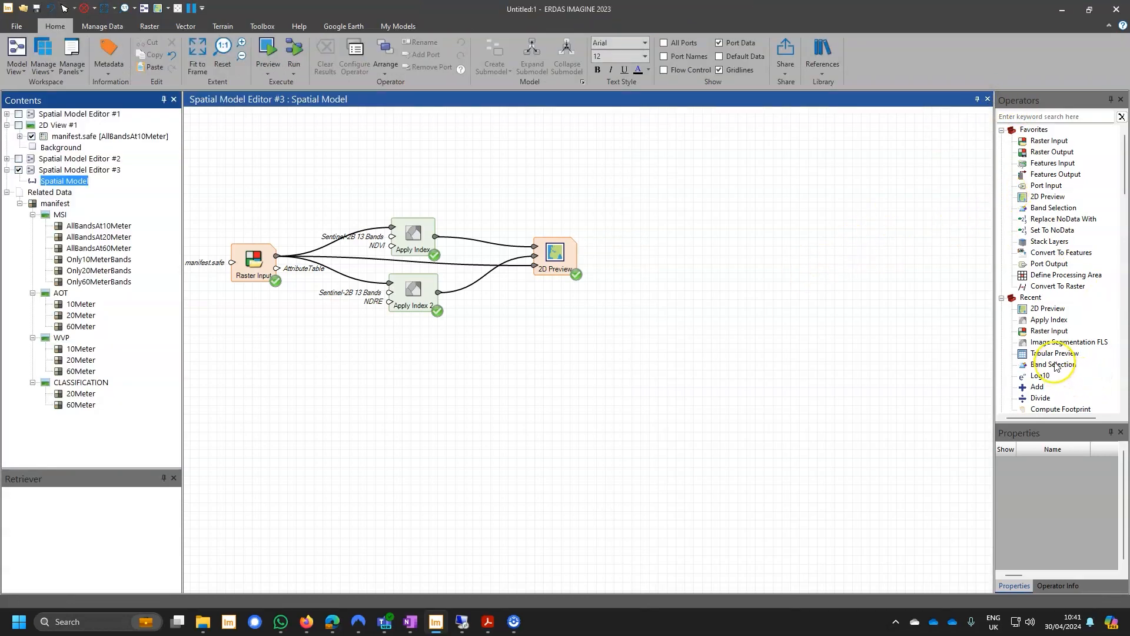
Add a Stack Layers operator with a third input port and connect the NDVI and NDRE Apply Index outputs to its first two inputs.
{"action": "left_click_drag", "start_coordinate": [1049, 242], "coordinate": [506, 162]}
{"action": "right_click", "coordinate": [520, 184]}
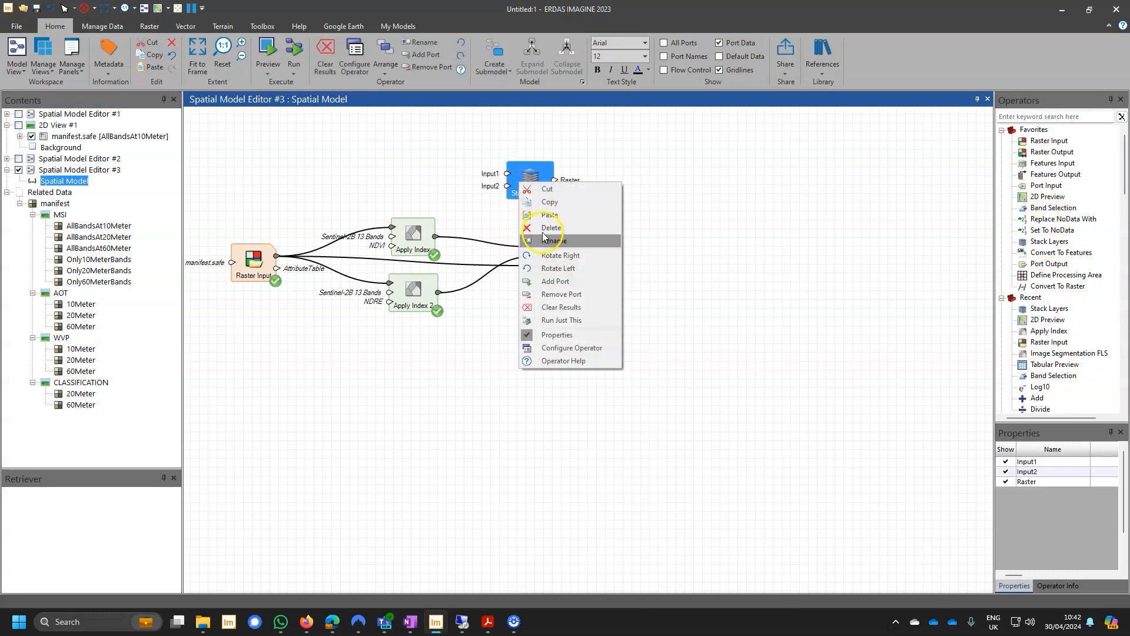
{"action": "left_click", "coordinate": [555, 281]}
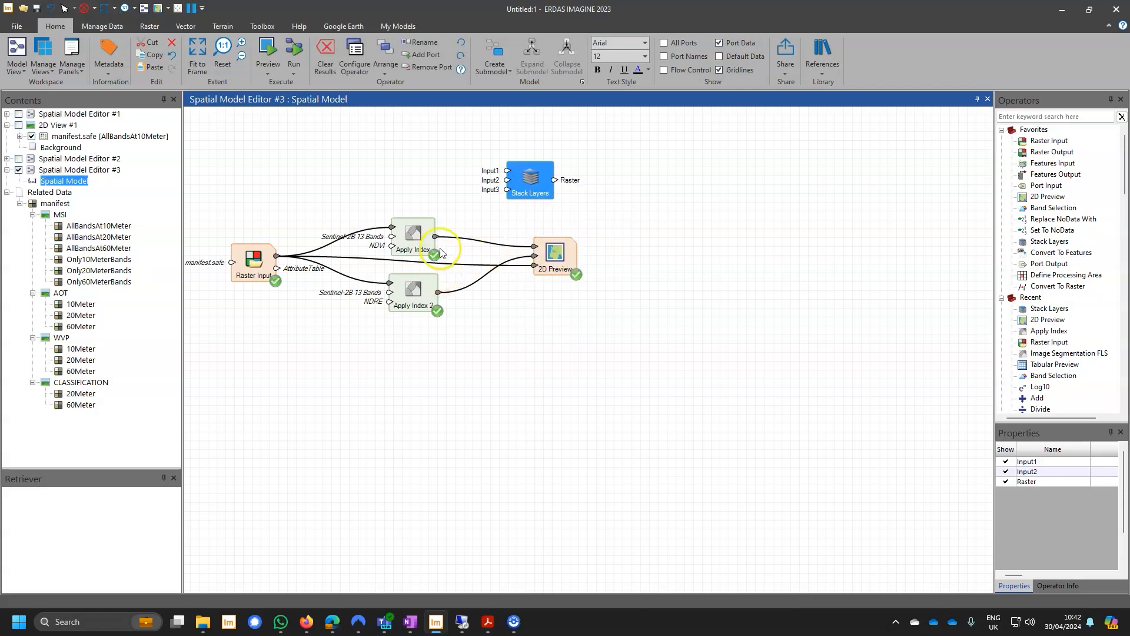
{"action": "left_click_drag", "start_coordinate": [436, 237], "coordinate": [508, 179]}
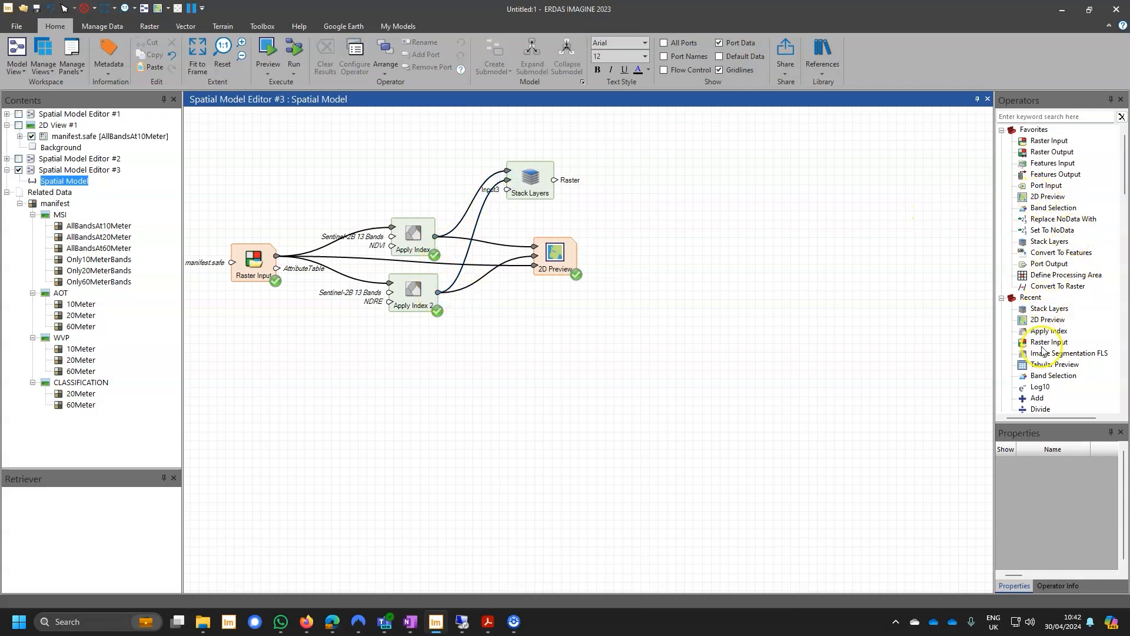
Add a Band Selection operator fed by the Raster Input, set its BandRange to 8 and connect its output to Input3 of Stack Layers.
{"action": "left_click_drag", "start_coordinate": [1051, 376], "coordinate": [415, 361]}
{"action": "left_click_drag", "start_coordinate": [276, 256], "coordinate": [408, 368]}
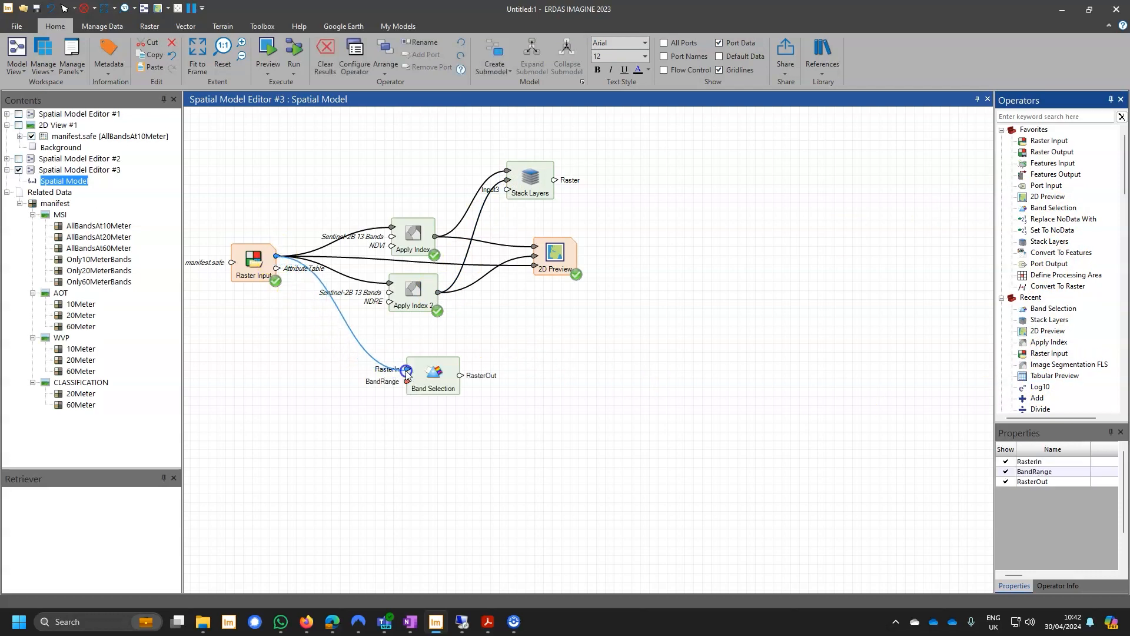
{"action": "left_click", "coordinate": [420, 378]}
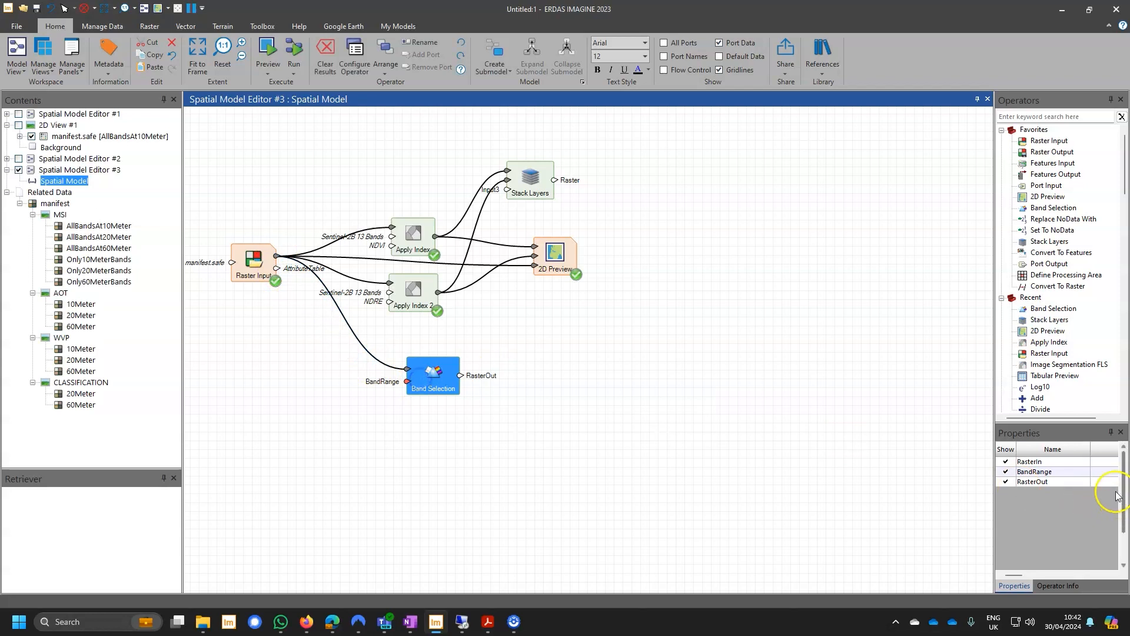
{"action": "left_click", "coordinate": [1102, 474]}
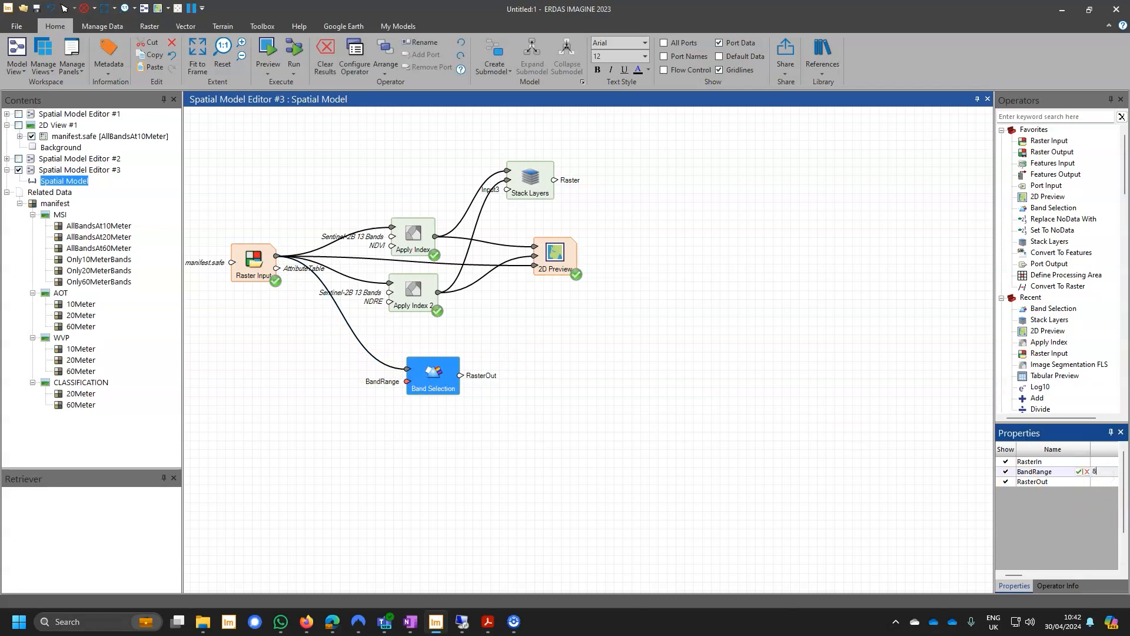
{"action": "left_click", "coordinate": [820, 423]}
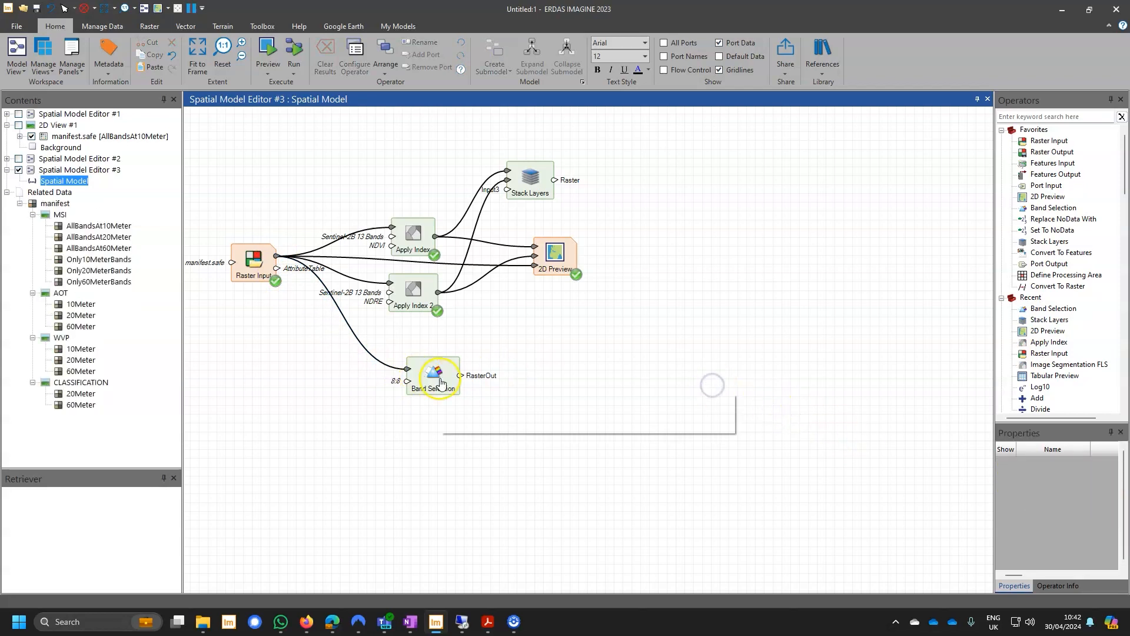
{"action": "left_click_drag", "start_coordinate": [462, 366], "coordinate": [507, 189]}
Move the 2D Preview farther from the other operators, connect the Stack Layers output to a new port on it and run a preview.
{"action": "left_click_drag", "start_coordinate": [556, 257], "coordinate": [767, 264]}
{"action": "right_click", "coordinate": [767, 264]}
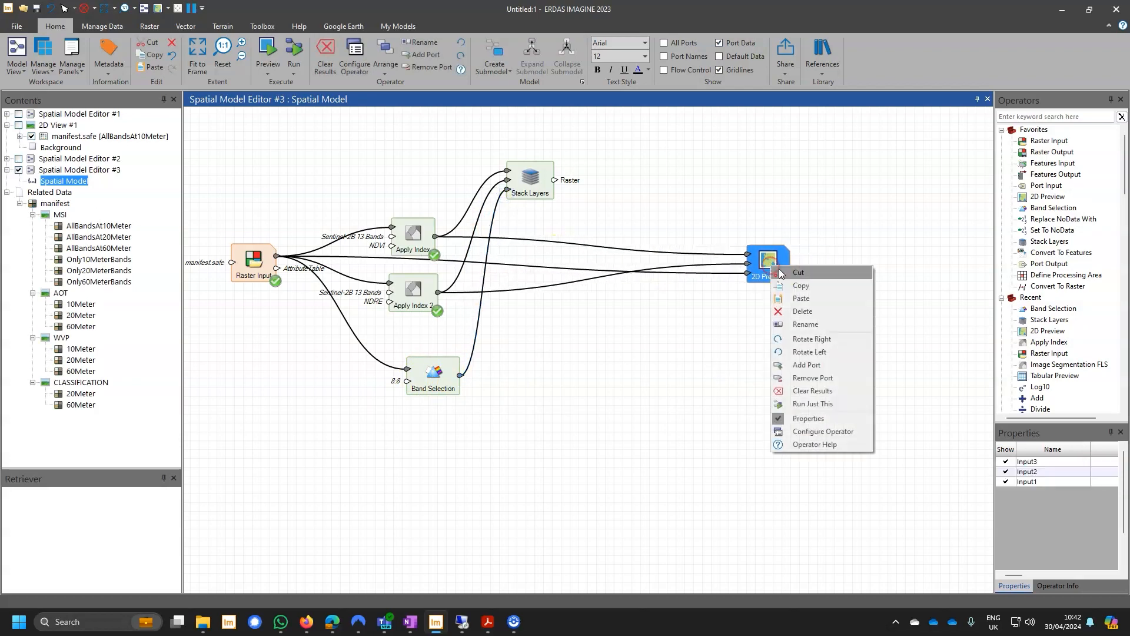
{"action": "left_click", "coordinate": [835, 367]}
{"action": "left_click_drag", "start_coordinate": [554, 180], "coordinate": [747, 254]}
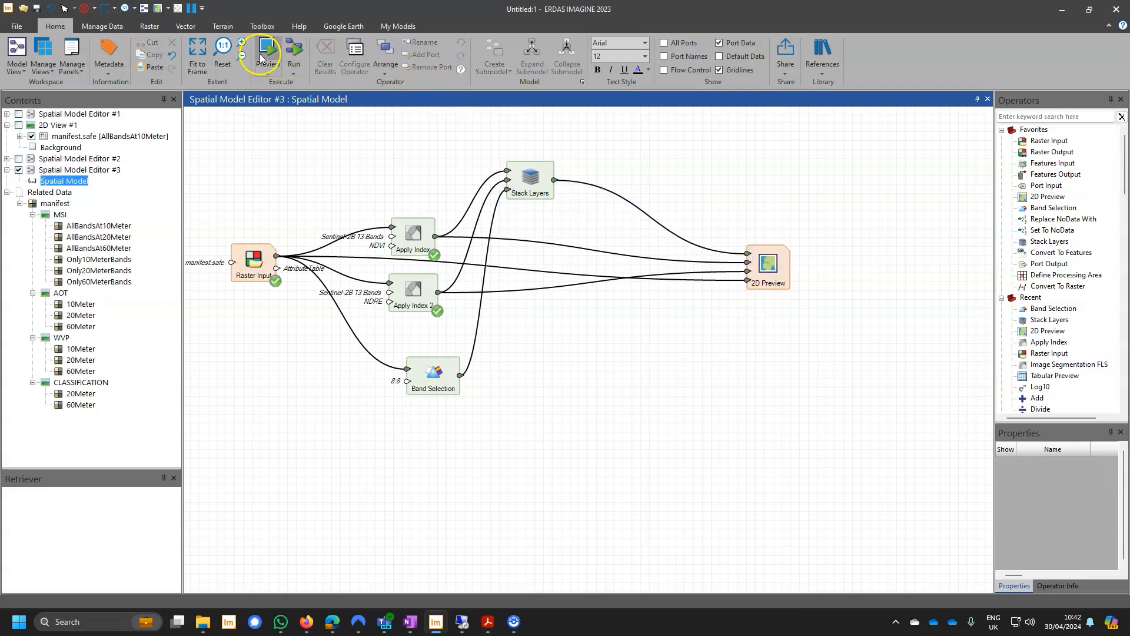
{"action": "left_click", "coordinate": [262, 59]}
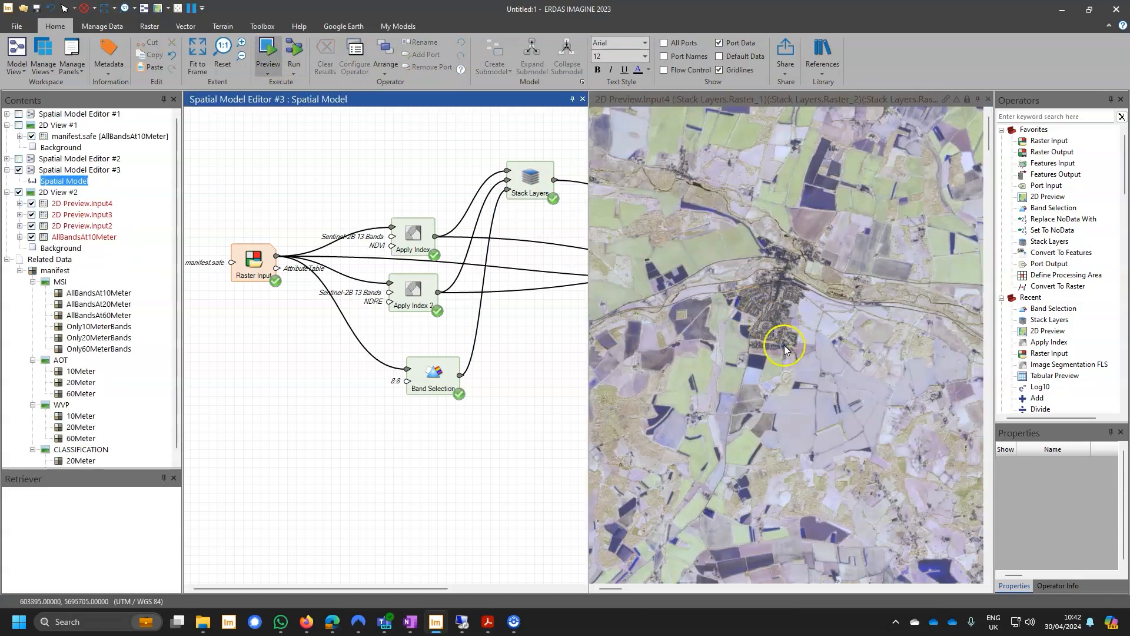
Turn on Unique Update for the stacked layer in the preview so its stretch uses the current display extent.
{"action": "left_click", "coordinate": [878, 439]}
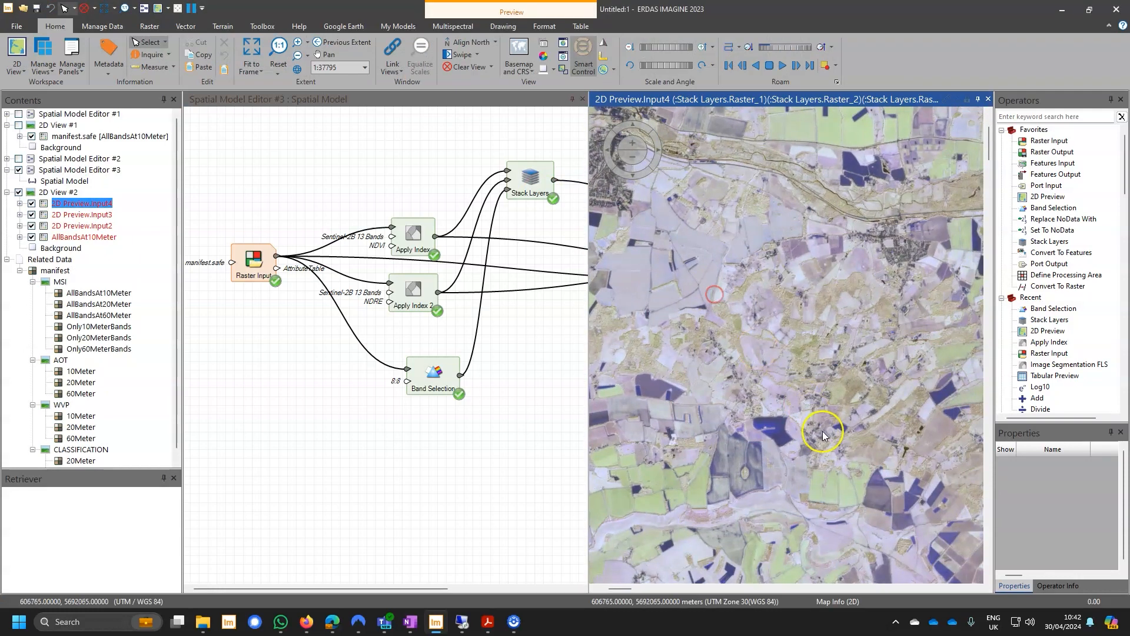
{"action": "left_click_drag", "start_coordinate": [853, 418], "coordinate": [690, 354]}
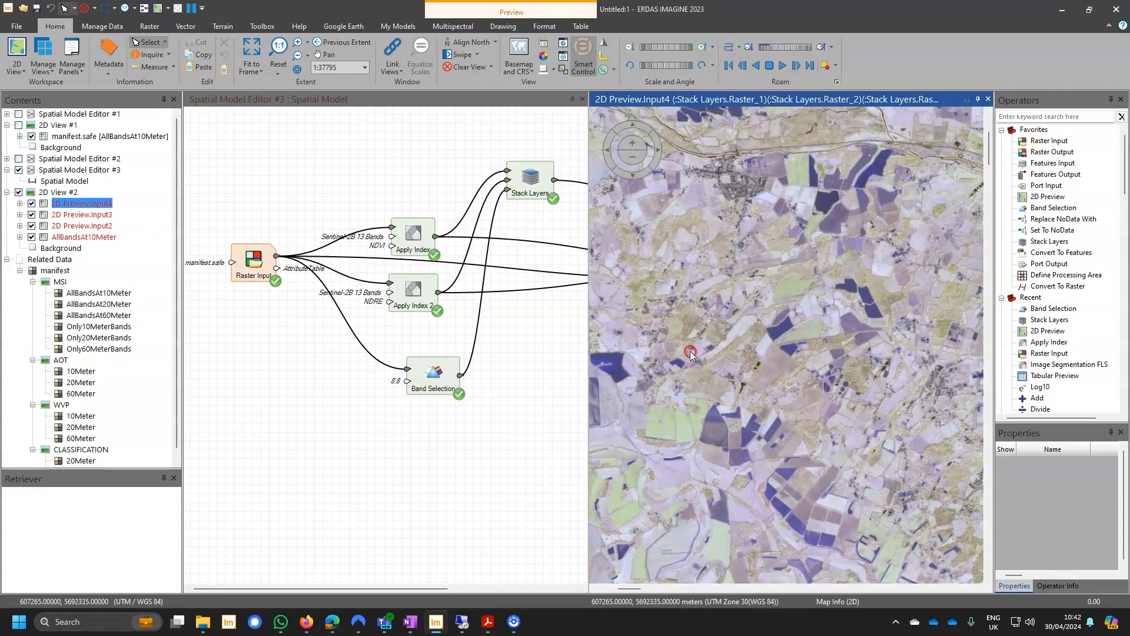
{"action": "left_click", "coordinate": [452, 26]}
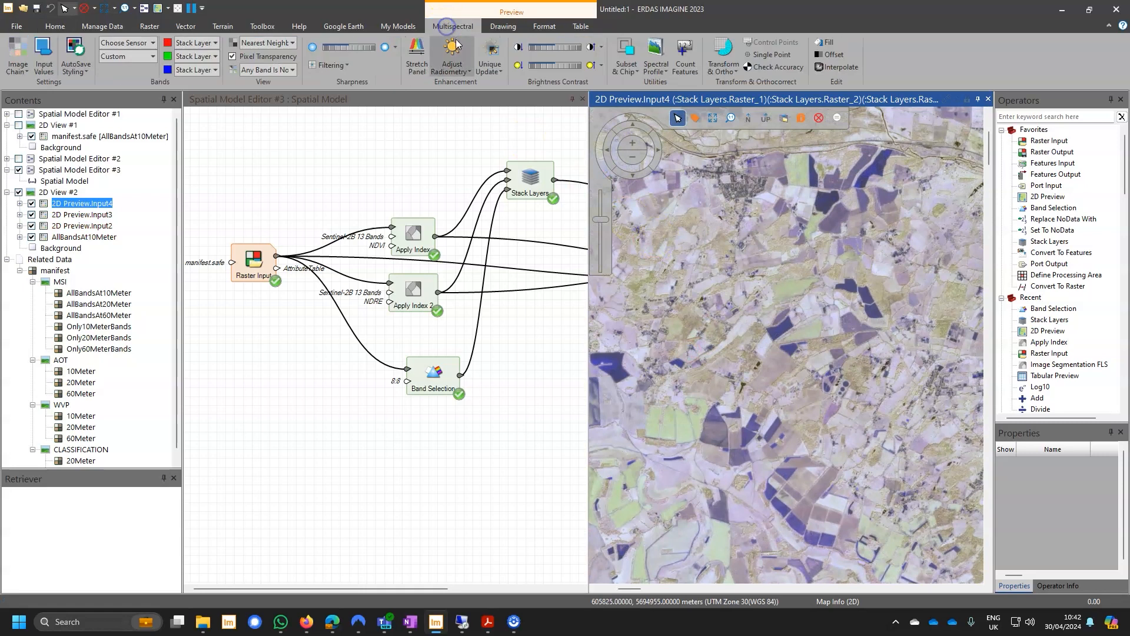
{"action": "left_click", "coordinate": [488, 56]}
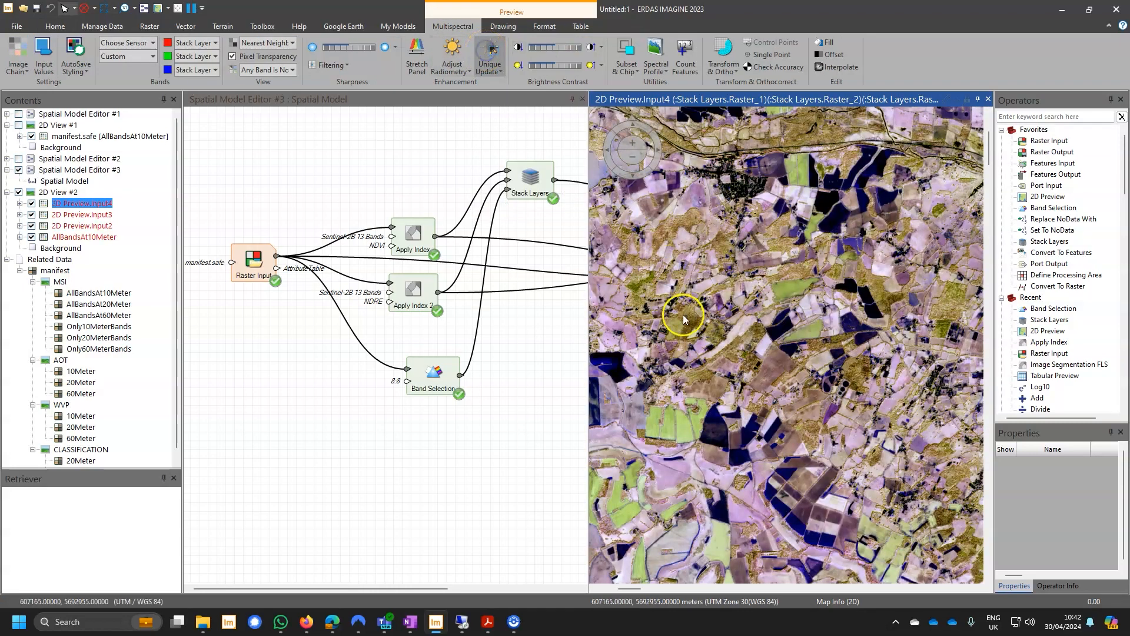
Examine how fields, woodland and built-up areas differ in colour across the stacked NDVI, NDRE and band 8 composite.
{"action": "left_click_drag", "start_coordinate": [735, 352], "coordinate": [741, 360]}
{"action": "left_click_drag", "start_coordinate": [891, 526], "coordinate": [740, 345]}
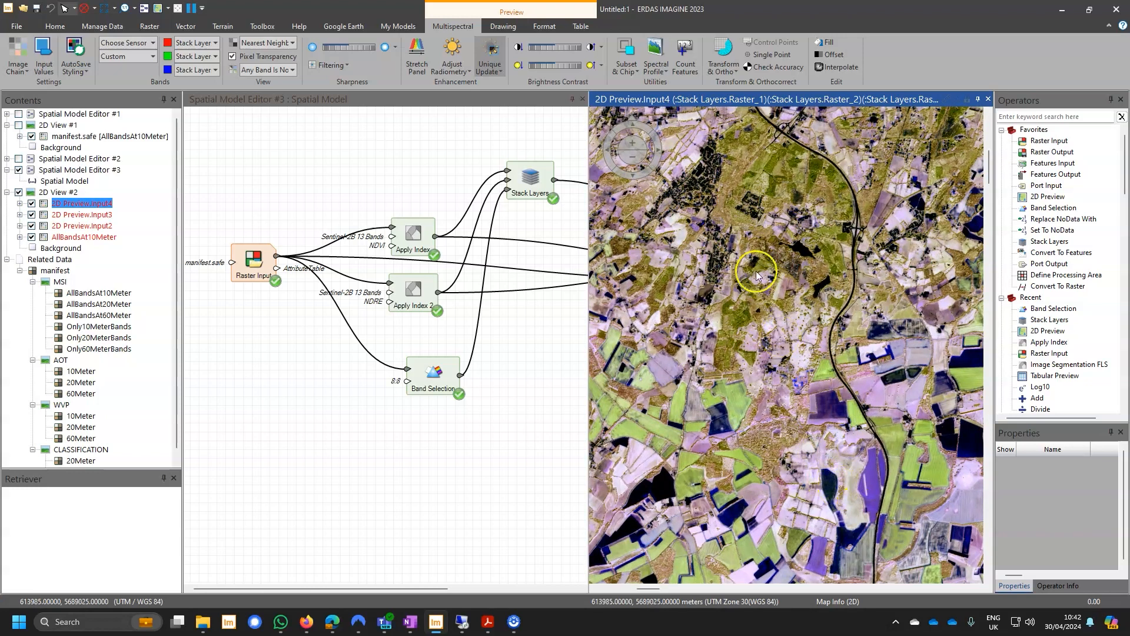
{"action": "right_click", "coordinate": [752, 231]}
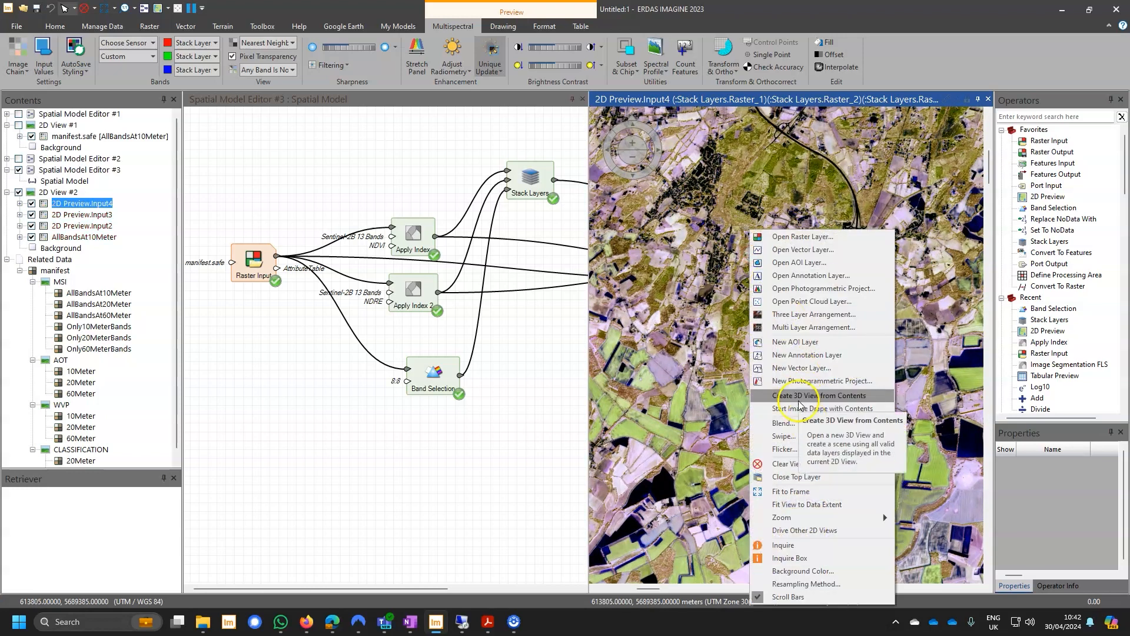
{"action": "left_click", "coordinate": [808, 423]}
{"action": "left_click", "coordinate": [852, 346]}
{"action": "scroll", "coordinate": [852, 346], "scroll_direction": "up", "scroll_amount": 4}
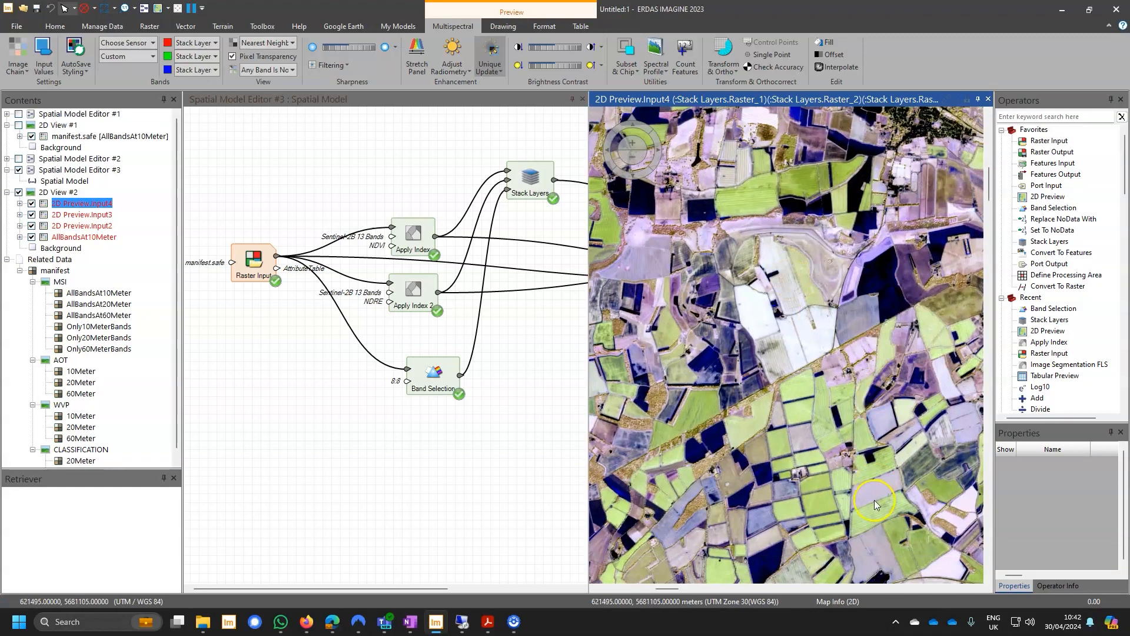
{"action": "left_click_drag", "start_coordinate": [743, 347], "coordinate": [857, 440]}
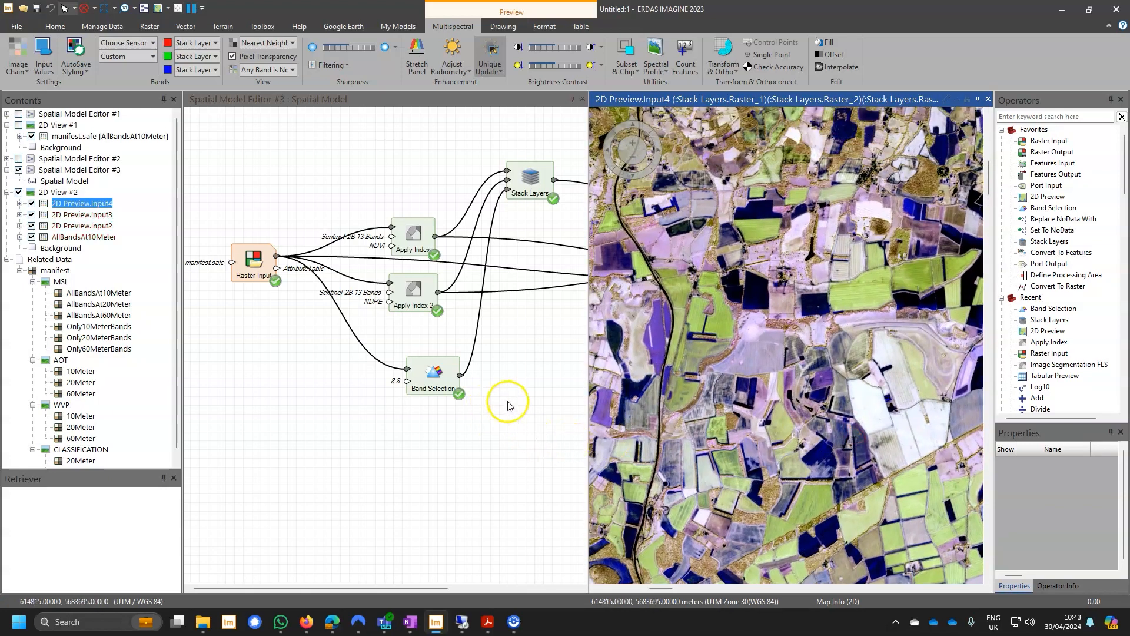
Move the 2D Preview operator closer to the Stack Layers operator so the whole model fits beside the preview.
{"action": "scroll", "coordinate": [518, 399], "scroll_direction": "down", "scroll_amount": 1}
{"action": "left_click_drag", "start_coordinate": [519, 396], "coordinate": [428, 401]}
{"action": "left_click", "coordinate": [428, 400]}
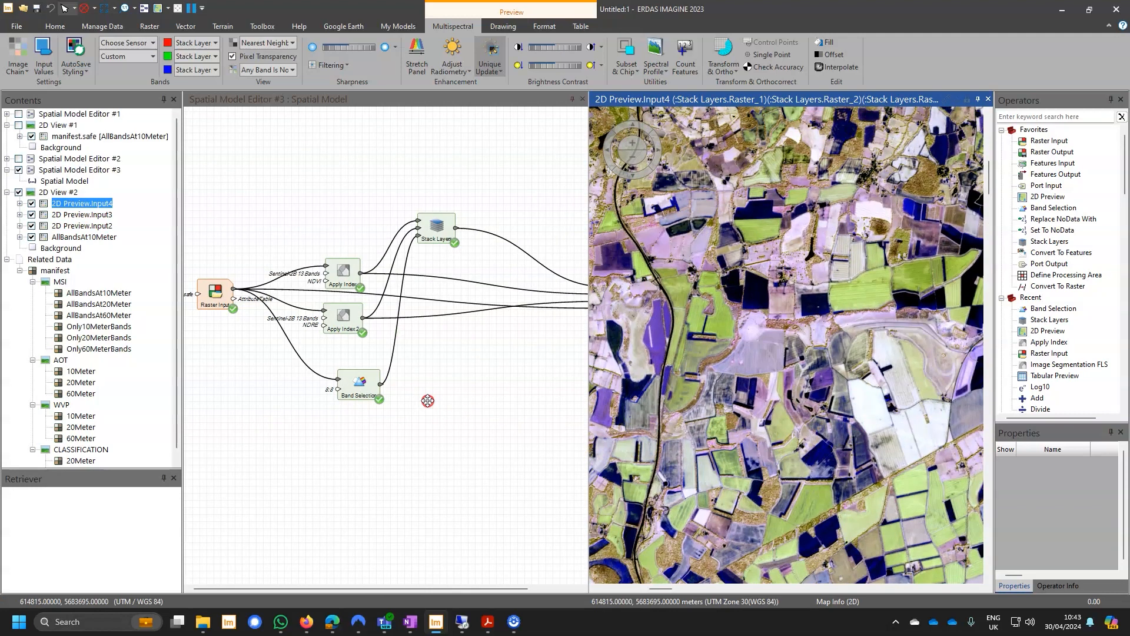
{"action": "scroll", "coordinate": [507, 361], "scroll_direction": "down", "scroll_amount": 1}
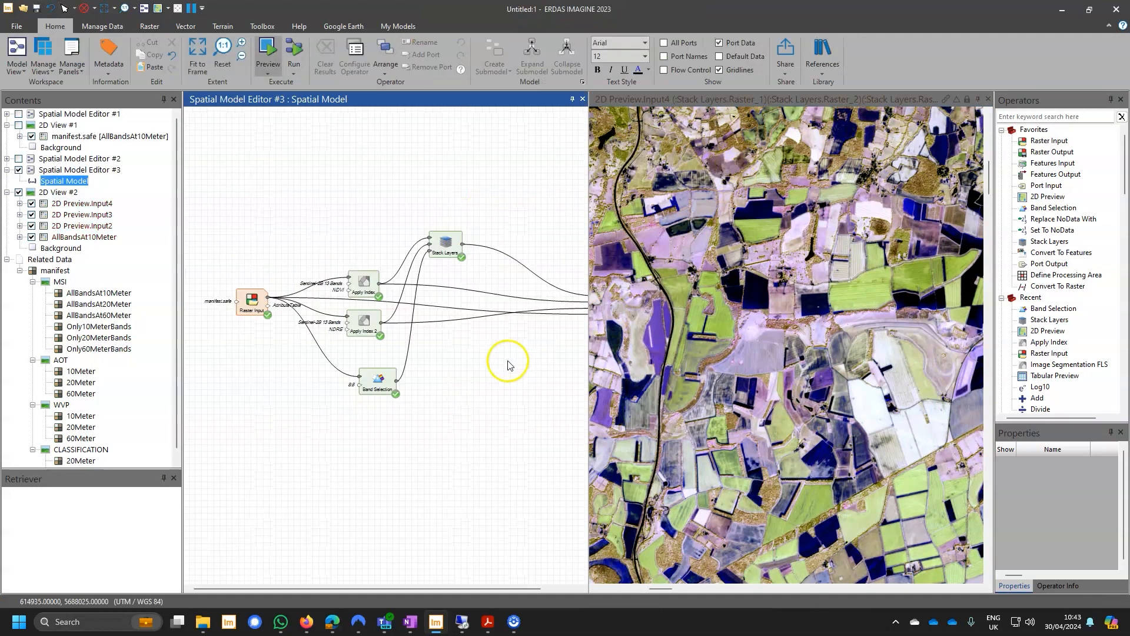
{"action": "left_click_drag", "start_coordinate": [530, 351], "coordinate": [480, 352]}
{"action": "left_click_drag", "start_coordinate": [544, 312], "coordinate": [489, 311]}
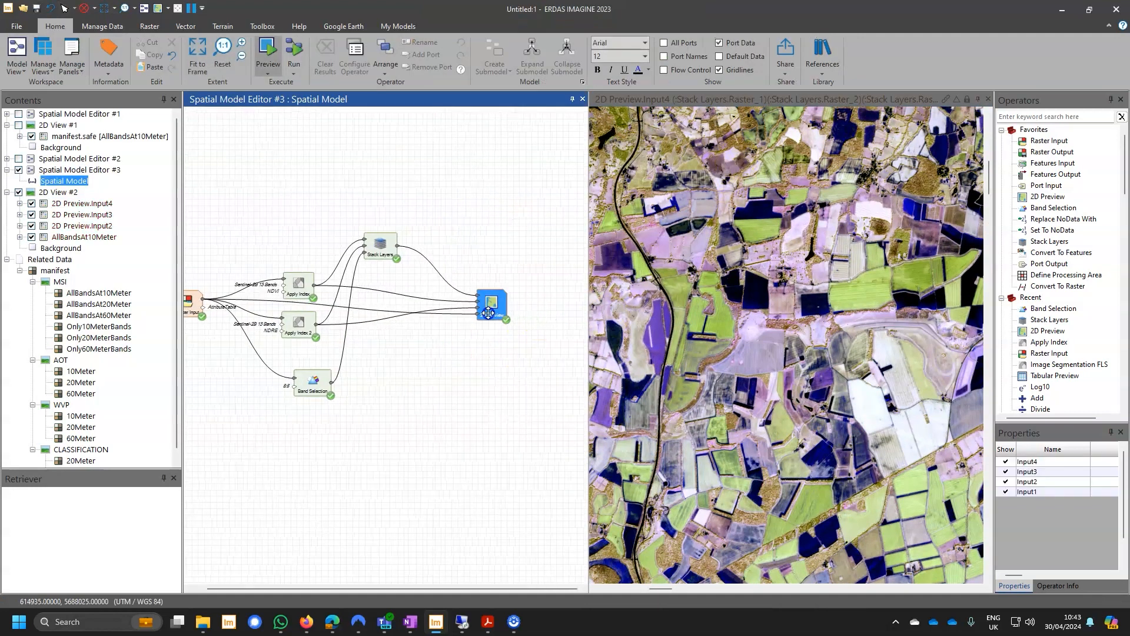
{"action": "left_click_drag", "start_coordinate": [405, 391], "coordinate": [446, 394]}
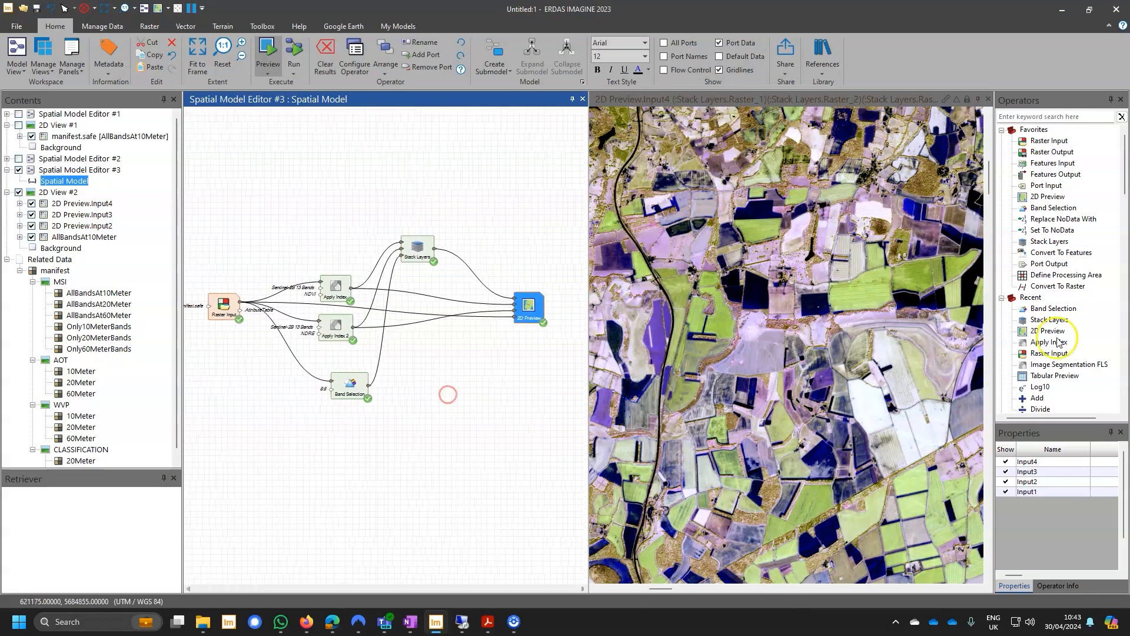
Search the operators for "foot", add Compute Footprint above the Stack Layers operator and connect the Raster Input's raster output to it.
{"action": "scroll", "coordinate": [1071, 322], "scroll_direction": "down", "scroll_amount": 1}
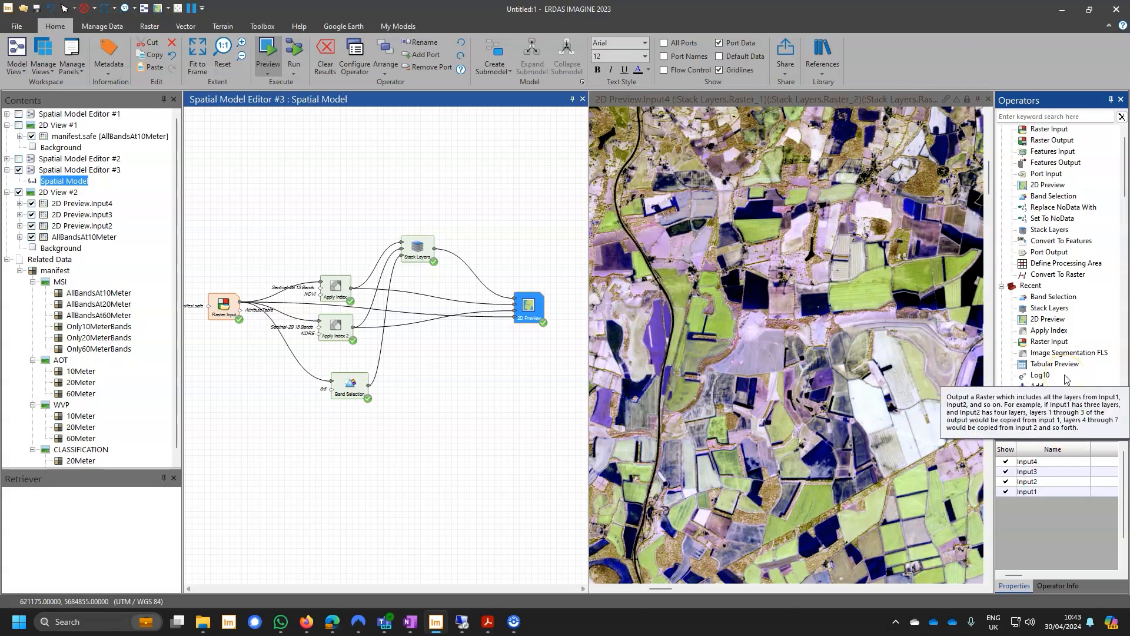
{"action": "left_click", "coordinate": [1038, 114]}
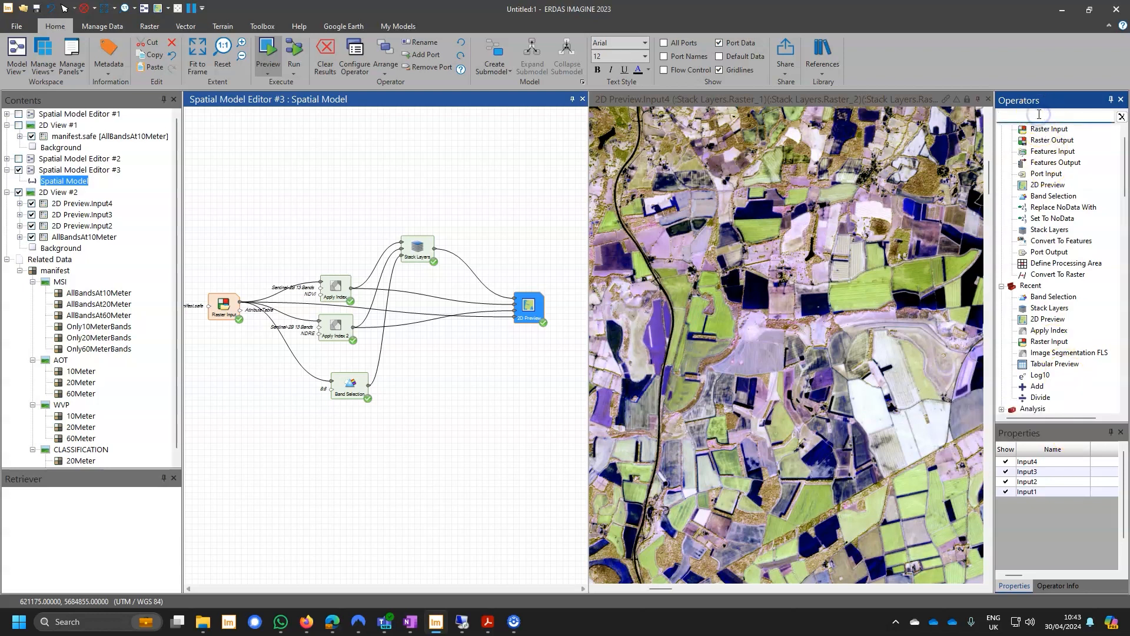
{"action": "type", "text": "foot"}
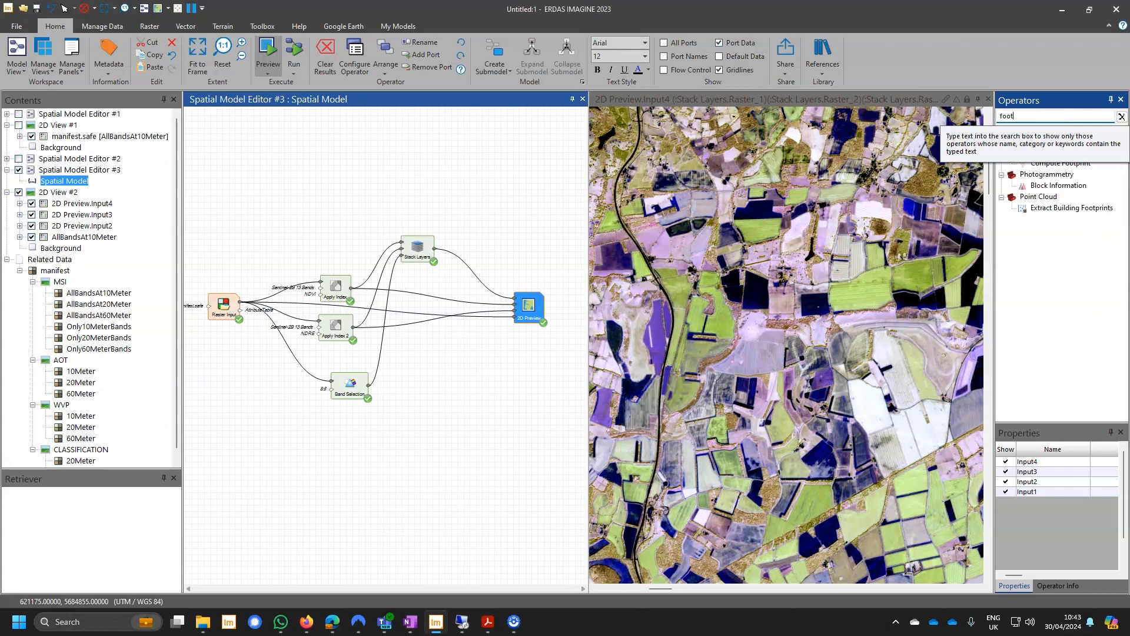
{"action": "left_click_drag", "start_coordinate": [1060, 163], "coordinate": [386, 187]}
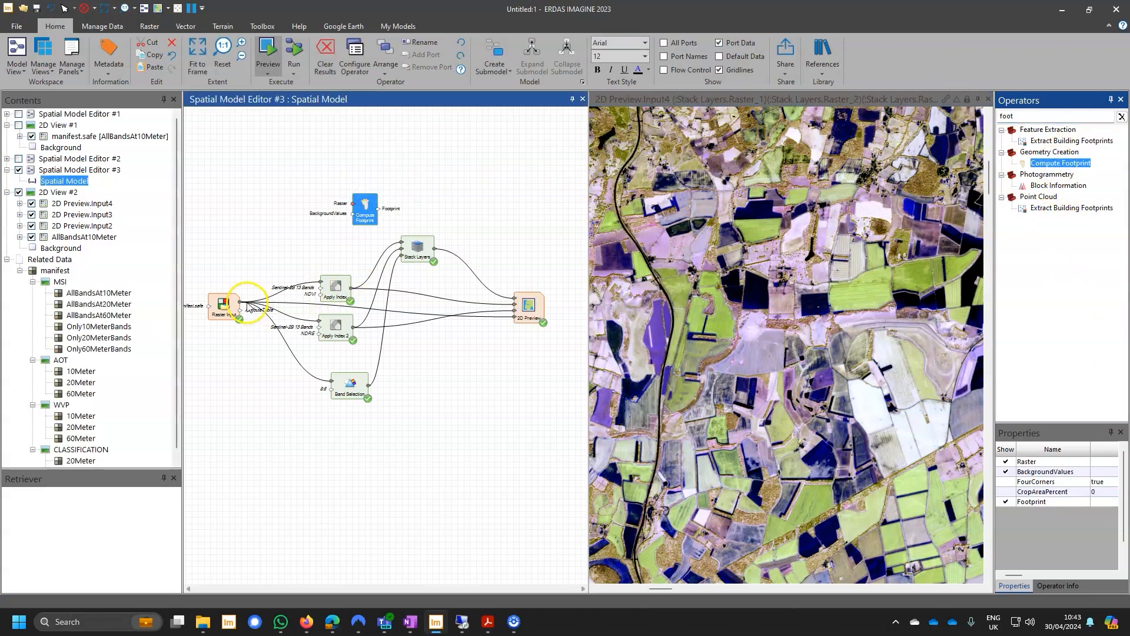
{"action": "left_click_drag", "start_coordinate": [241, 302], "coordinate": [355, 206]}
Add a fifth input port to the 2D Preview, connect the Footprint output to it and view the footprint's full extent.
{"action": "left_click", "coordinate": [529, 310]}
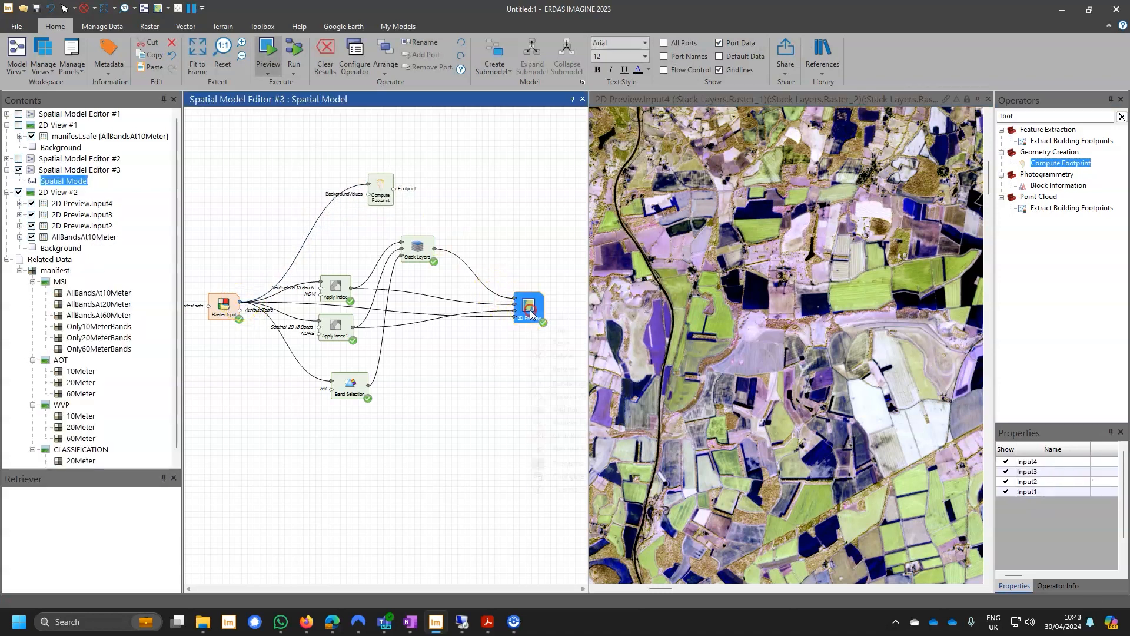
{"action": "left_click", "coordinate": [575, 414]}
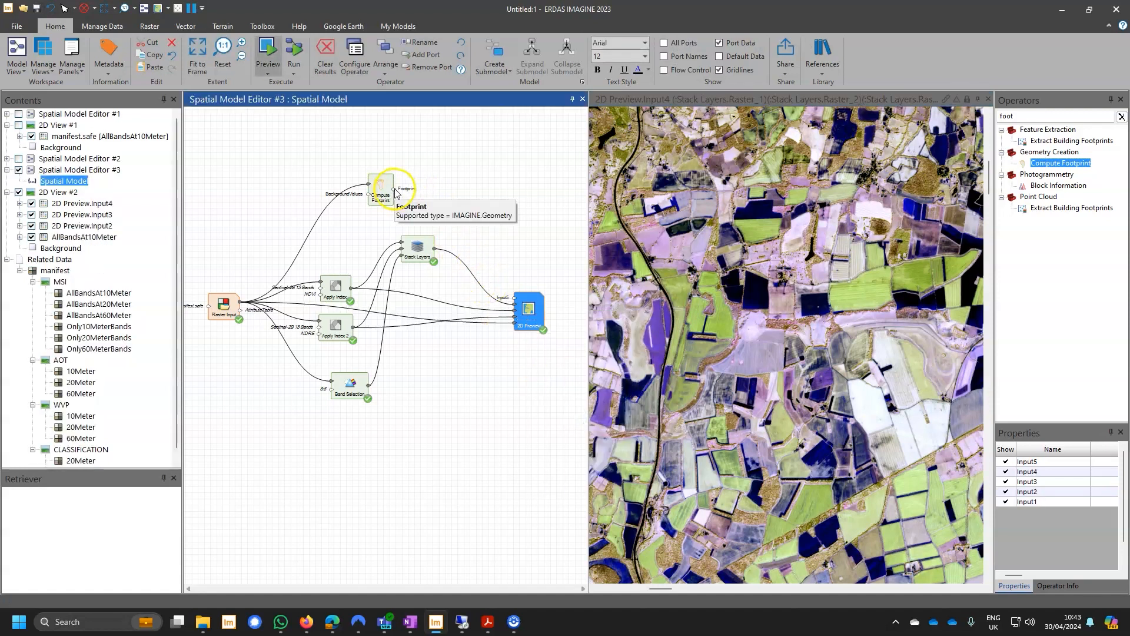
{"action": "left_click_drag", "start_coordinate": [393, 189], "coordinate": [514, 302]}
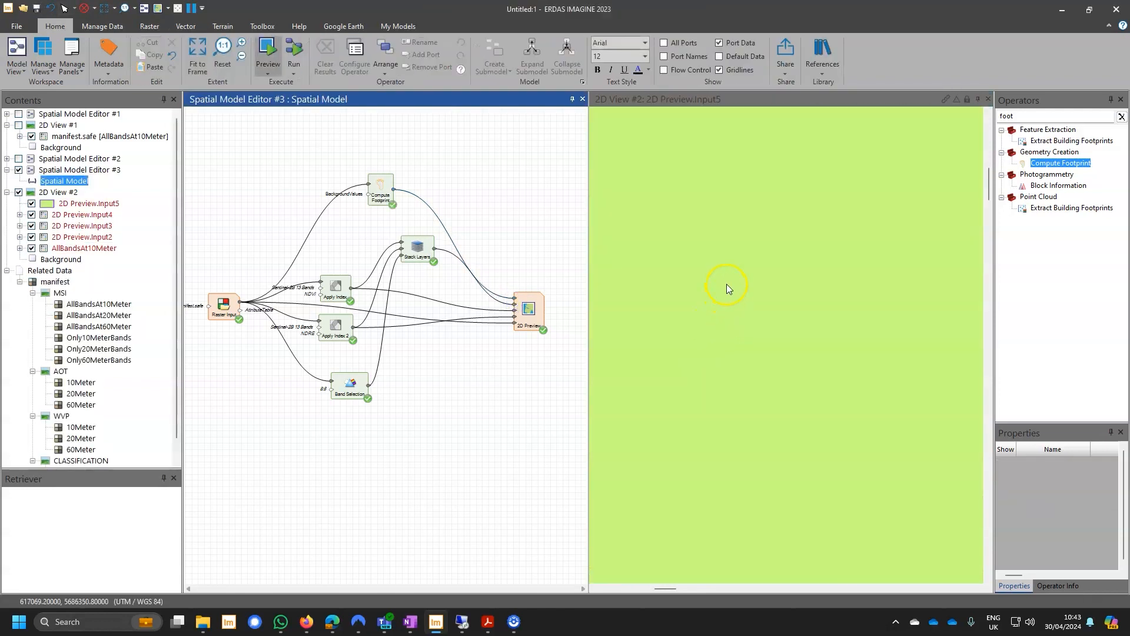
{"action": "left_click", "coordinate": [729, 289]}
{"action": "scroll", "coordinate": [769, 169], "scroll_direction": "down", "scroll_amount": 1}
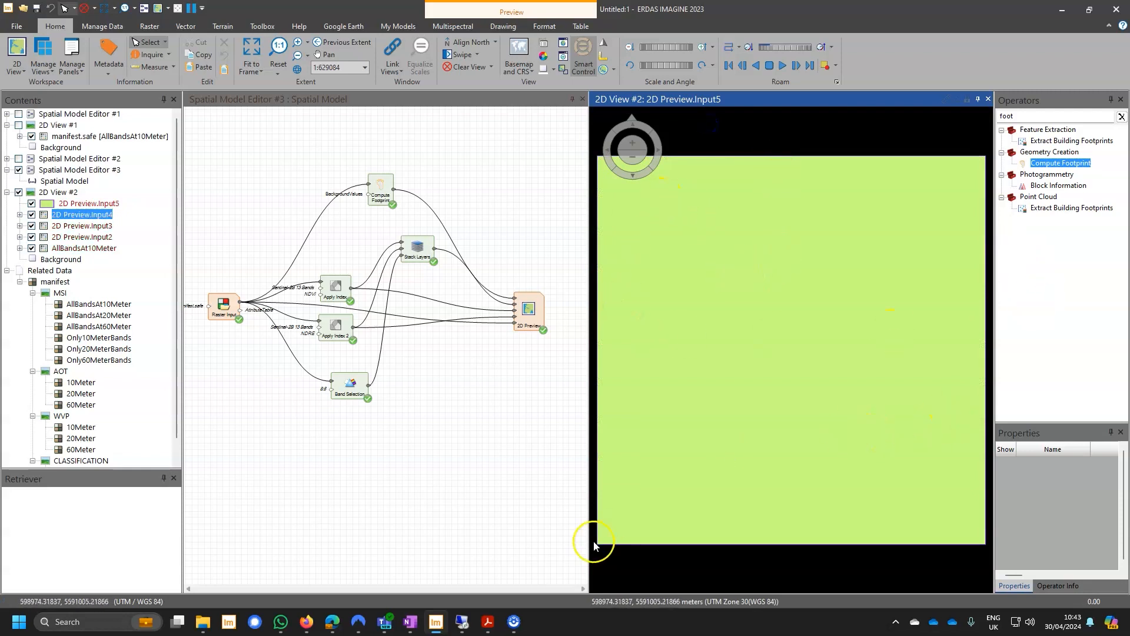
Clear the operator search, add a Tabular Preview below Band Selection and connect the Raster Input's AttributeTable output to it.
{"action": "left_click", "coordinate": [1122, 116]}
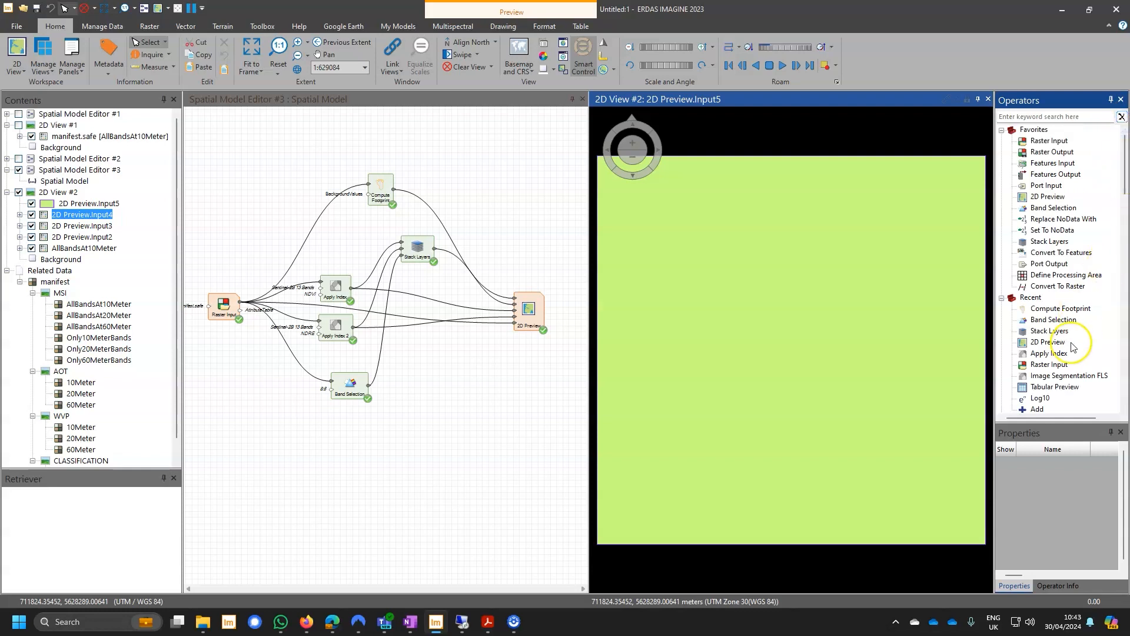
{"action": "left_click_drag", "start_coordinate": [1062, 392], "coordinate": [364, 430]}
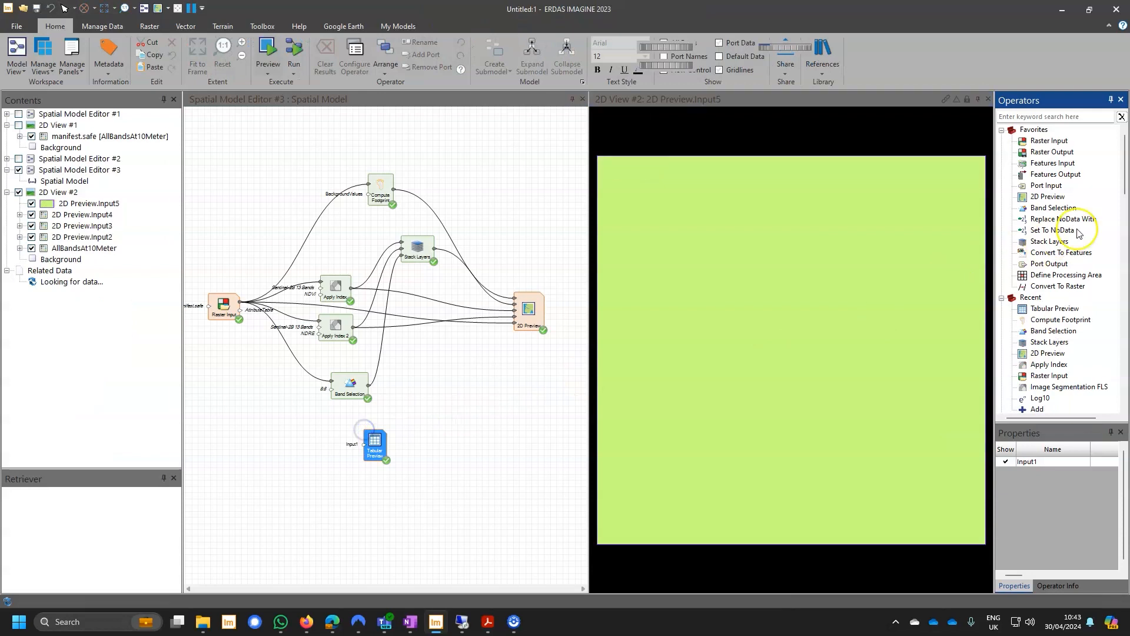
{"action": "left_click_drag", "start_coordinate": [1126, 164], "coordinate": [1119, 366]}
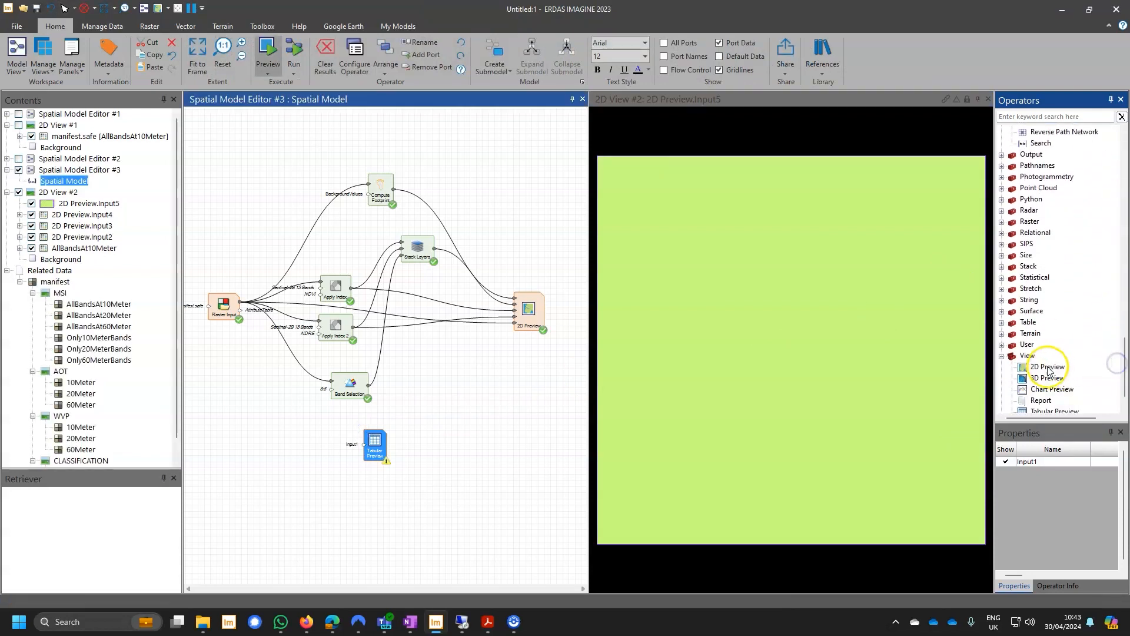
{"action": "scroll", "coordinate": [1095, 333], "scroll_direction": "down", "scroll_amount": 1}
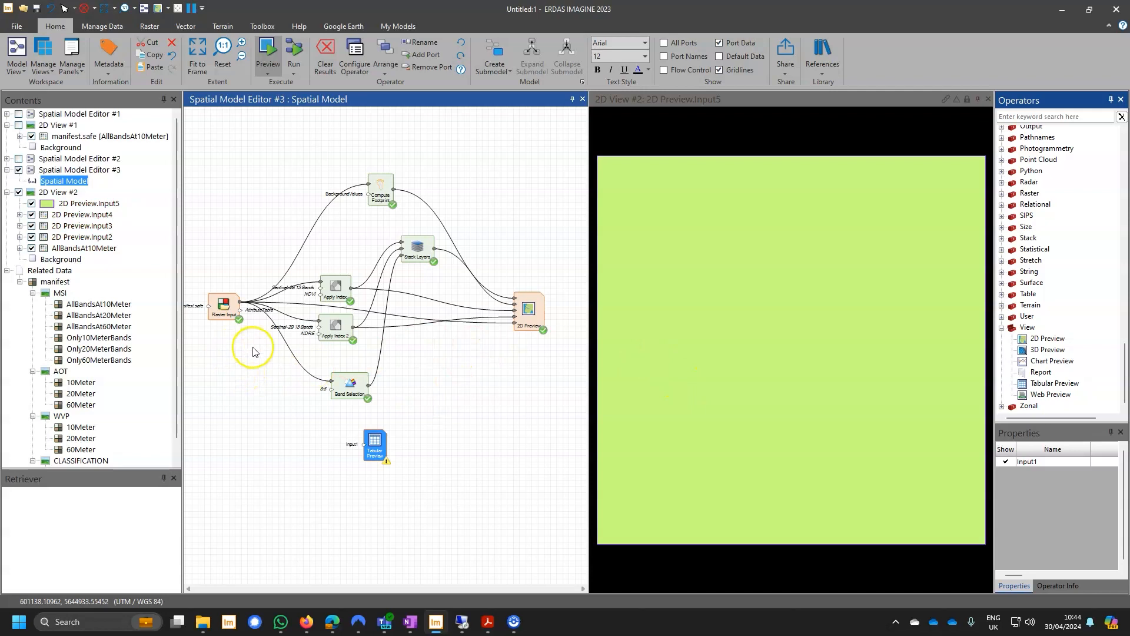
{"action": "left_click_drag", "start_coordinate": [240, 313], "coordinate": [363, 445]}
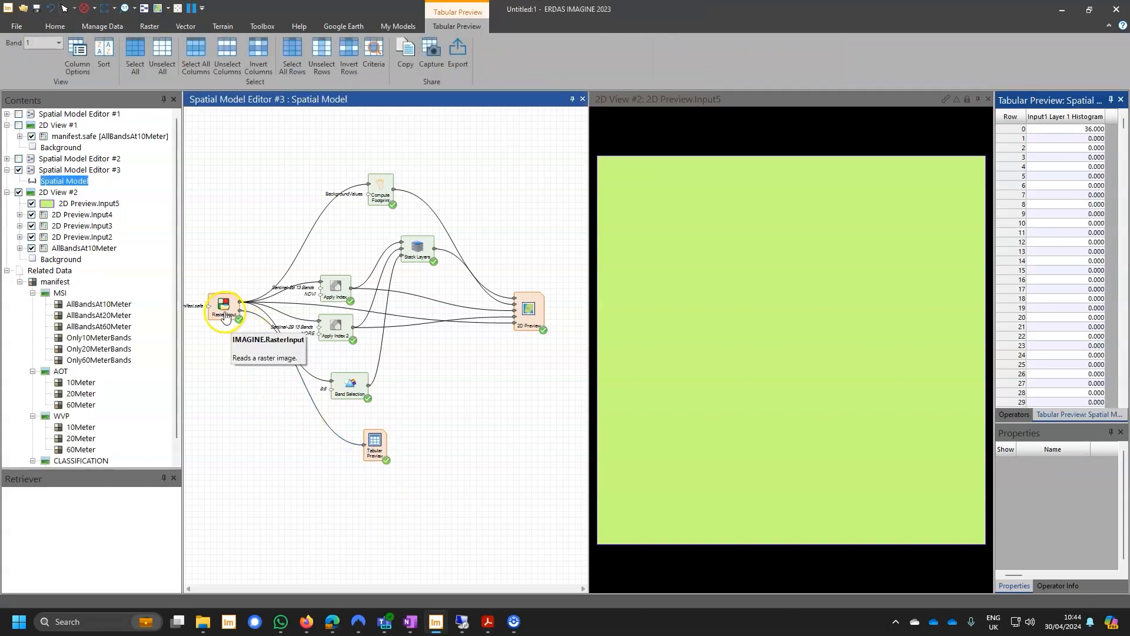
Look through the rows of the Tabular Preview's histogram table and switch the table to band 7.
{"action": "left_click_drag", "start_coordinate": [1124, 123], "coordinate": [1124, 170]}
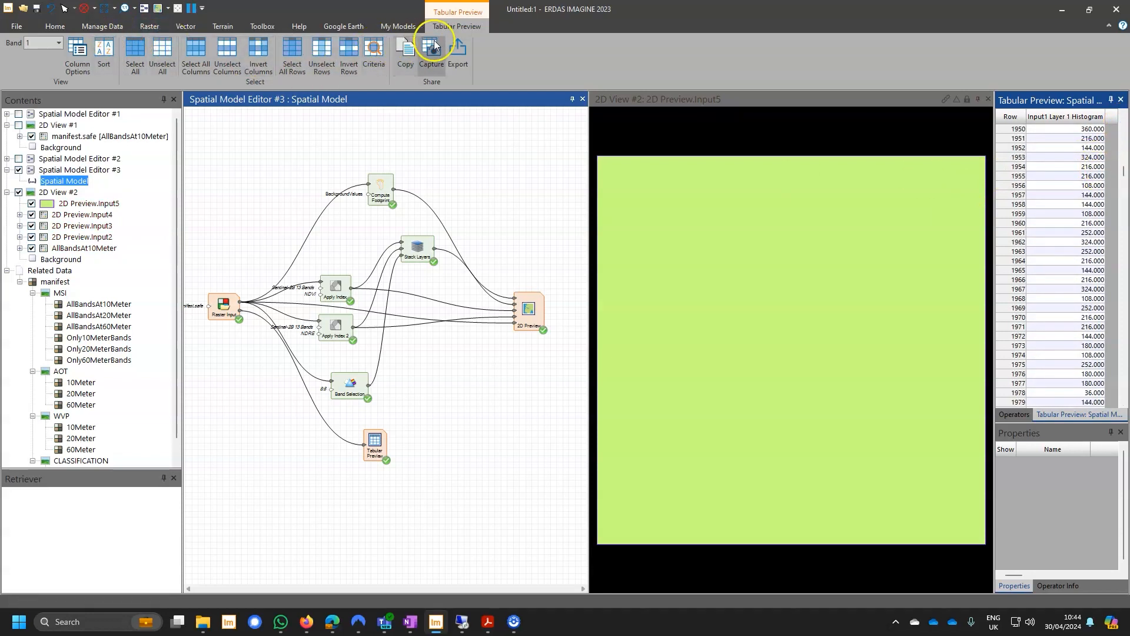
{"action": "left_click", "coordinate": [59, 43]}
{"action": "left_click", "coordinate": [47, 105]}
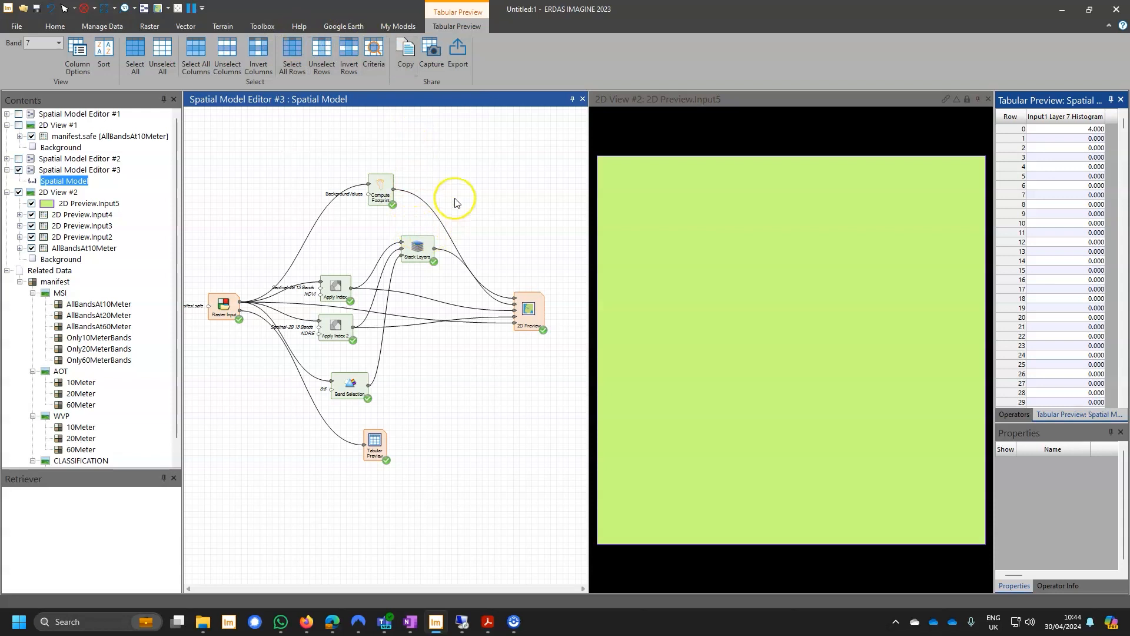
Minimise ERDAS IMAGINE to reach the ERDAS IMAGINE 2023 Update 1 release guide in Adobe Acrobat and review its table of contents.
{"action": "left_click", "coordinate": [1062, 10]}
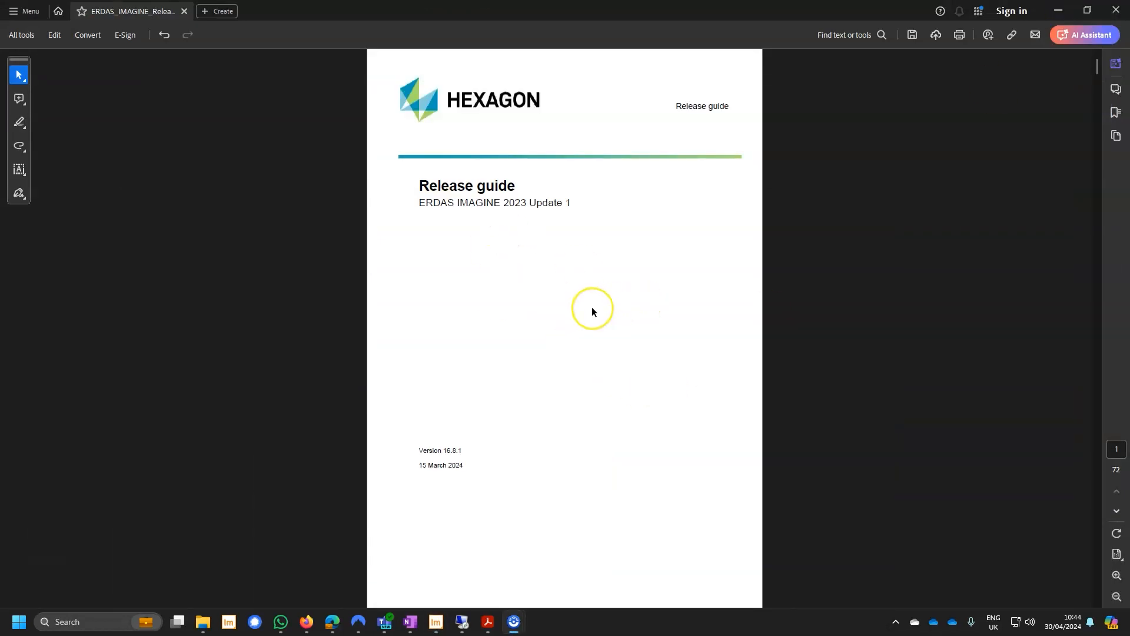
{"action": "scroll", "coordinate": [591, 306], "scroll_direction": "down", "scroll_amount": 10}
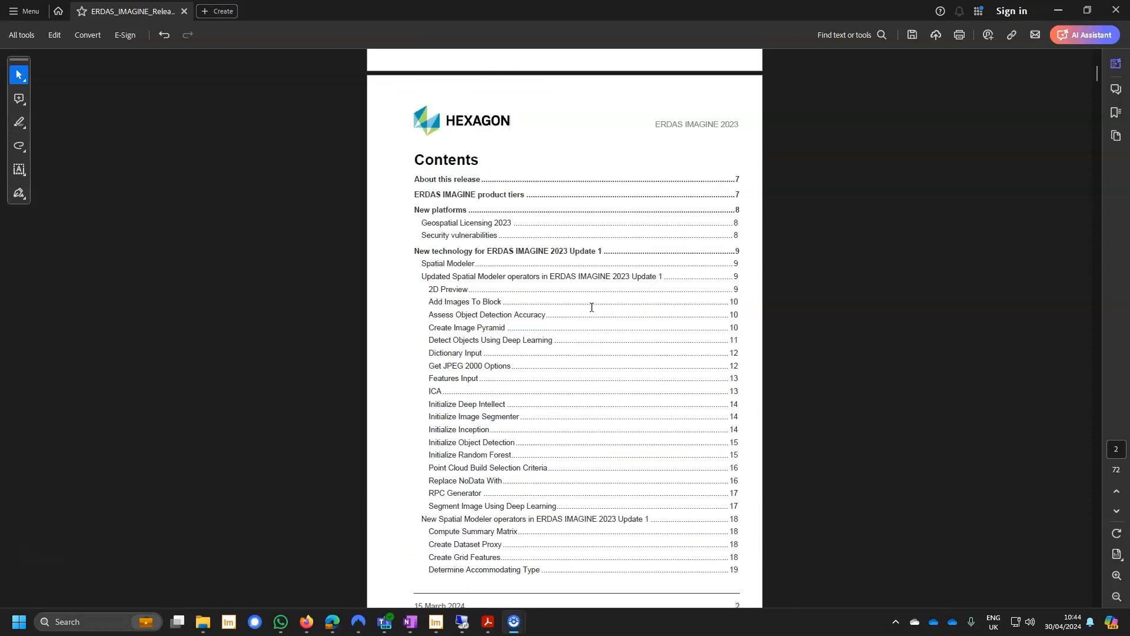
{"action": "scroll", "coordinate": [521, 299], "scroll_direction": "down", "scroll_amount": 1}
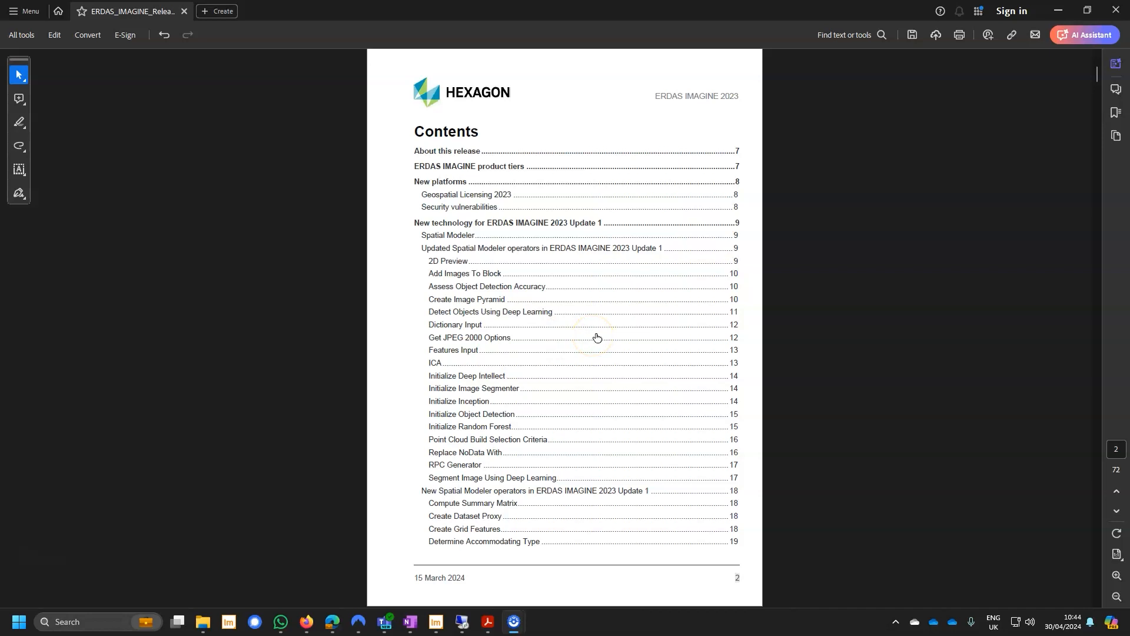
{"action": "scroll", "coordinate": [597, 337], "scroll_direction": "down", "scroll_amount": 4}
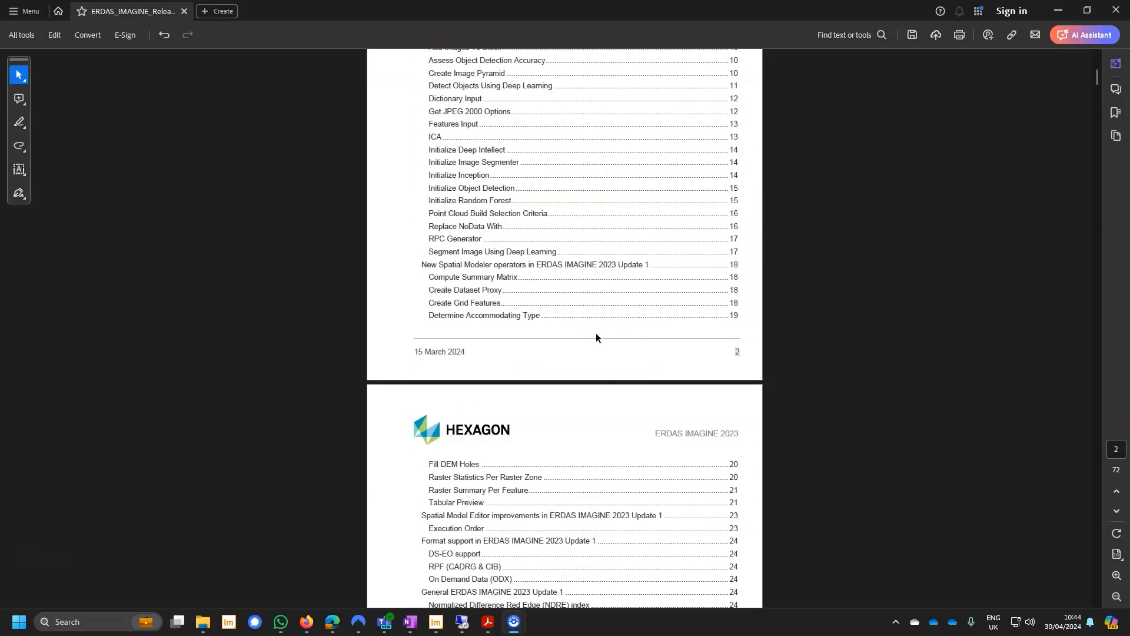
{"action": "scroll", "coordinate": [596, 337], "scroll_direction": "down", "scroll_amount": 4}
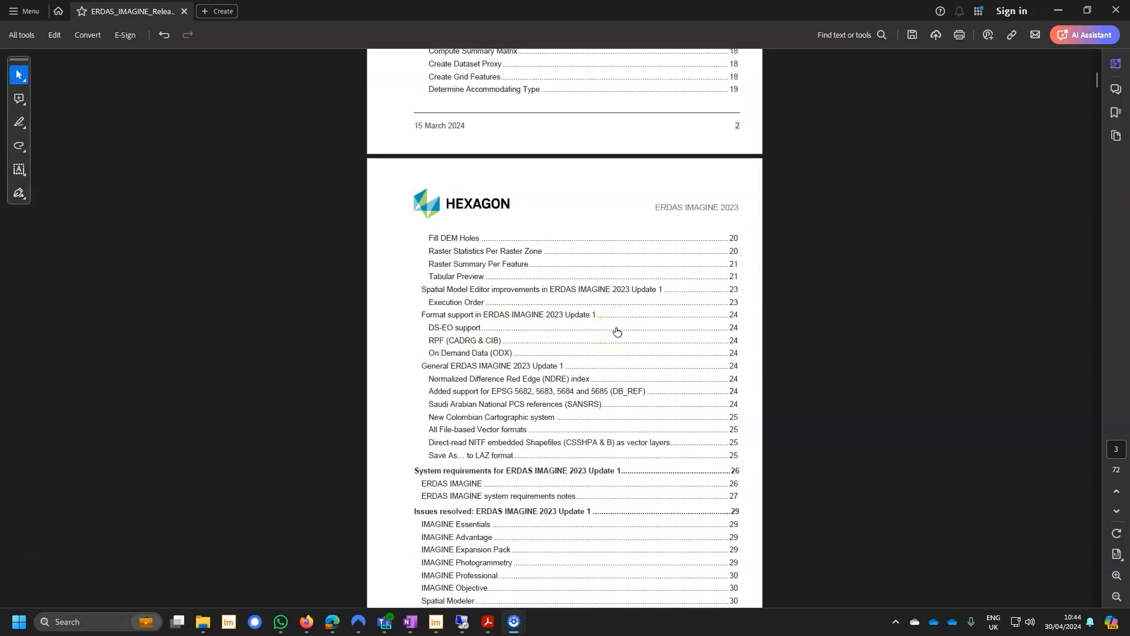
{"action": "scroll", "coordinate": [616, 331], "scroll_direction": "down", "scroll_amount": 3}
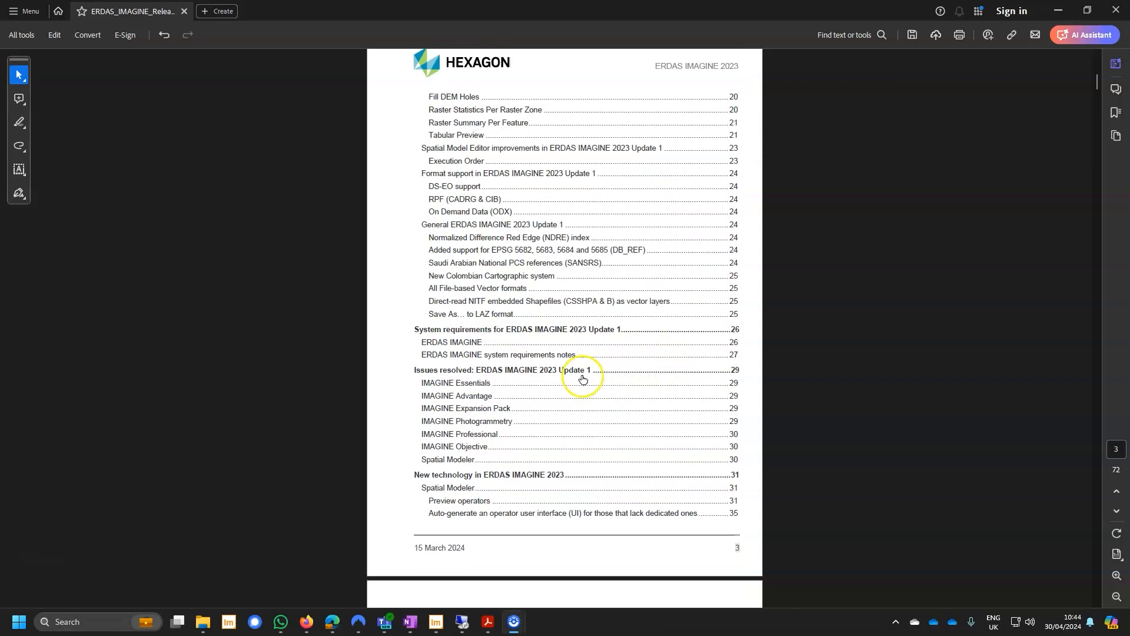
Open the "Issues resolved: ERDAS IMAGINE 2023 Update 1" section from the contents, read its tables through Spatial Modeler and return to the cover page.
{"action": "left_click", "coordinate": [534, 371]}
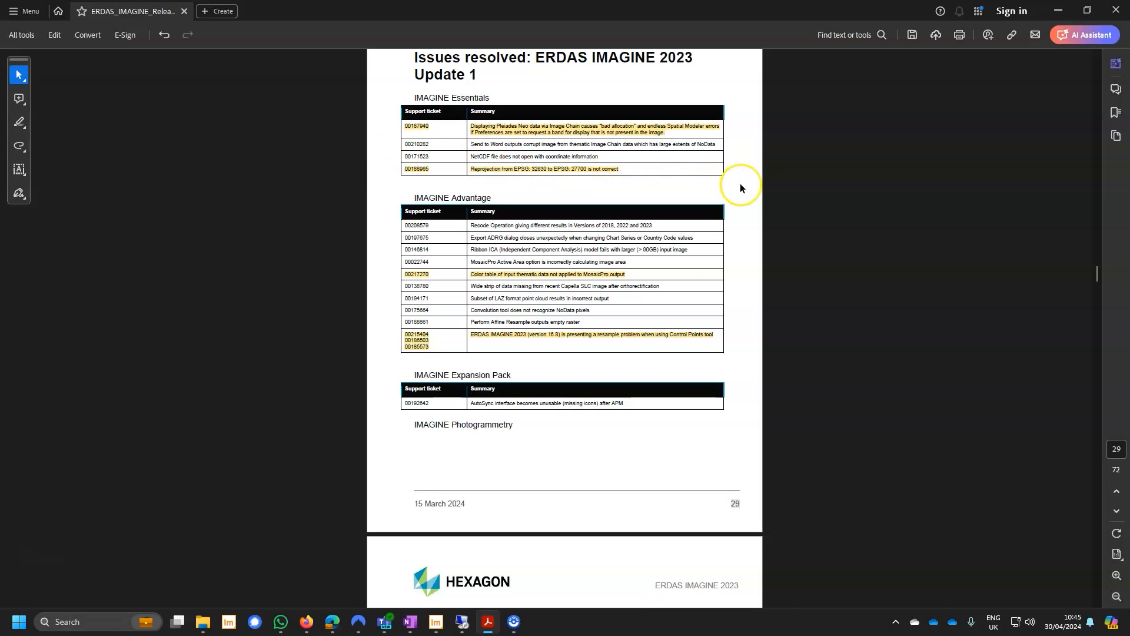
{"action": "scroll", "coordinate": [740, 186], "scroll_direction": "down", "scroll_amount": 2}
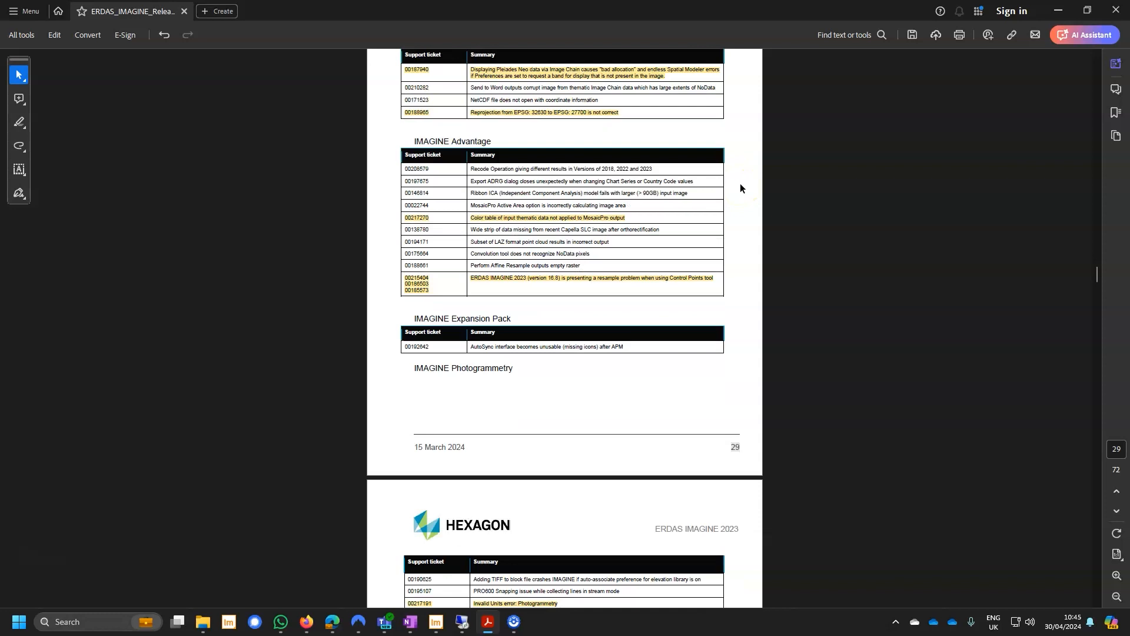
{"action": "scroll", "coordinate": [741, 187], "scroll_direction": "down", "scroll_amount": 8}
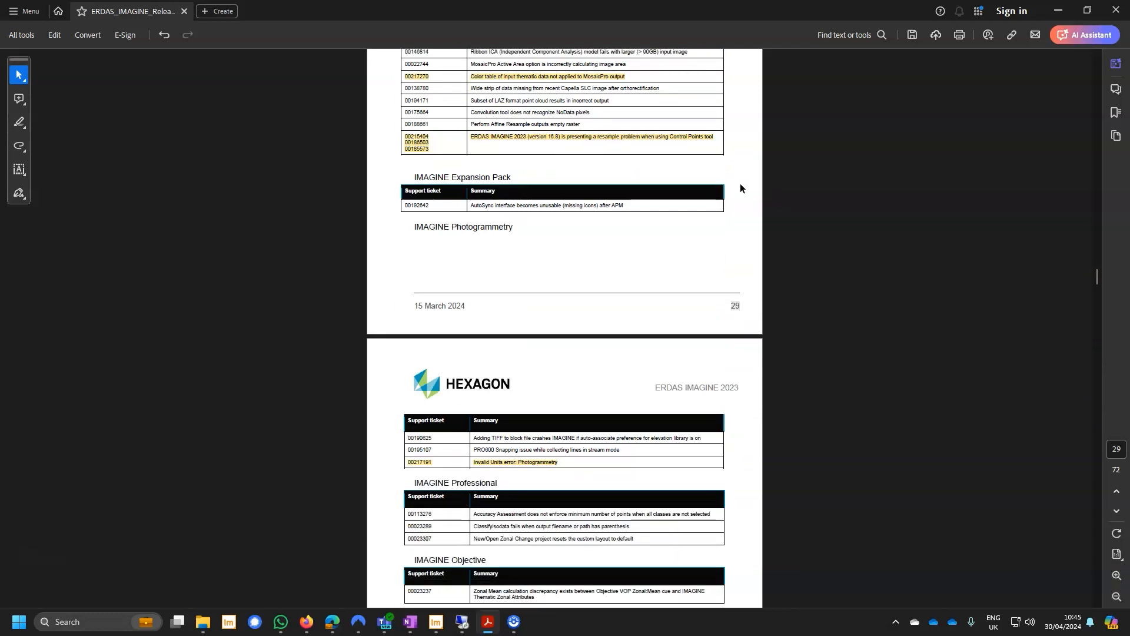
{"action": "scroll", "coordinate": [741, 187], "scroll_direction": "down", "scroll_amount": 4}
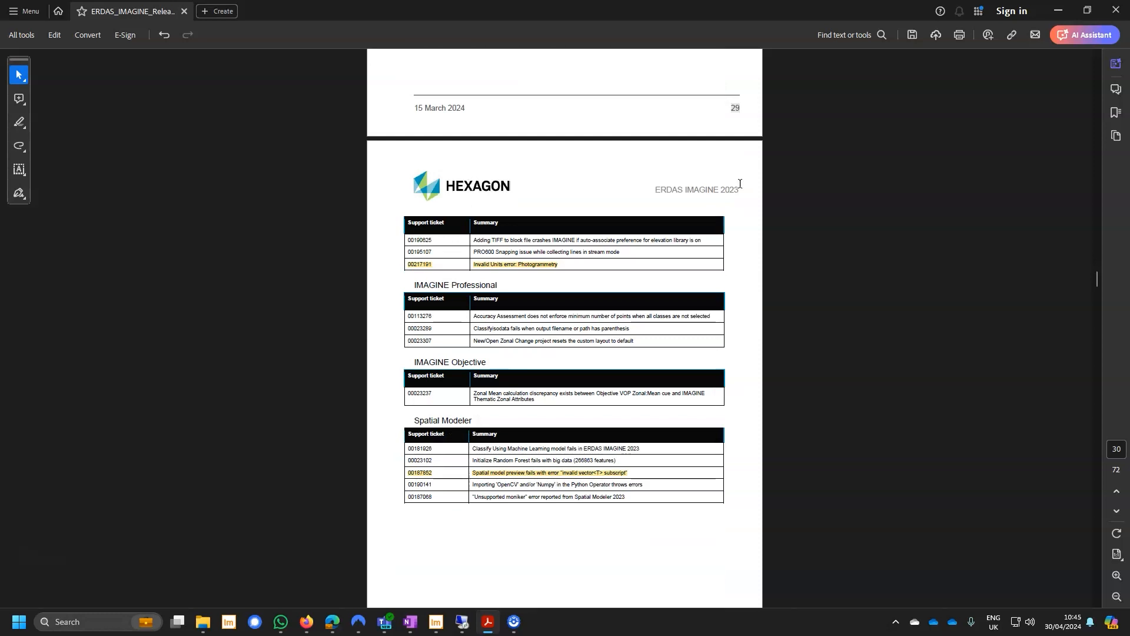
{"action": "left_click", "coordinate": [730, 199]}
{"action": "left_click_drag", "start_coordinate": [1098, 281], "coordinate": [1097, 55]}
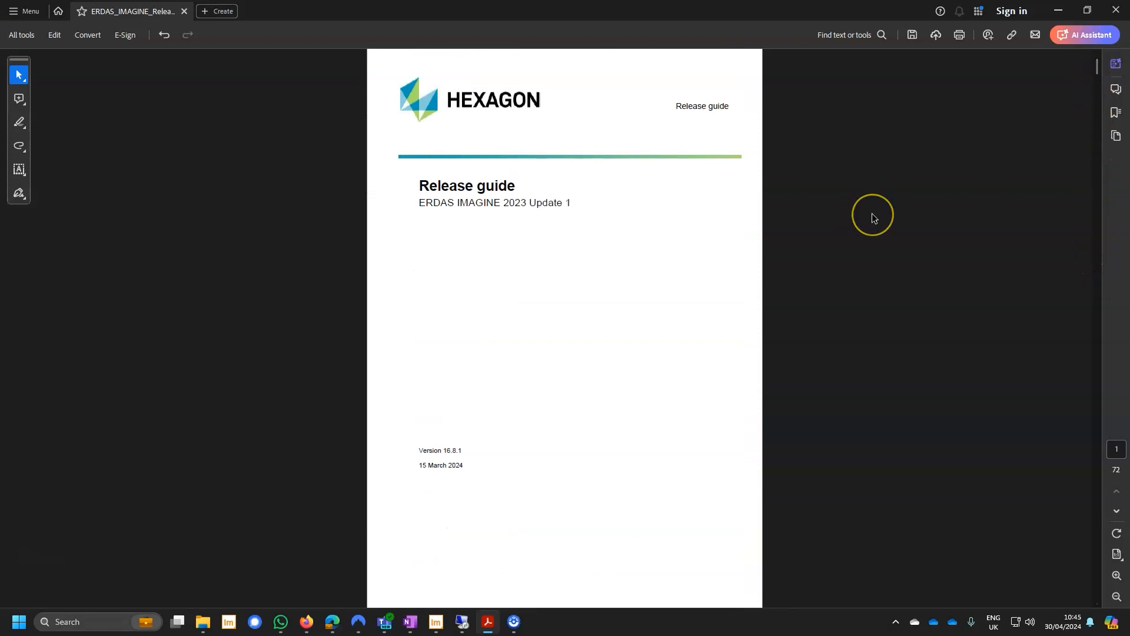